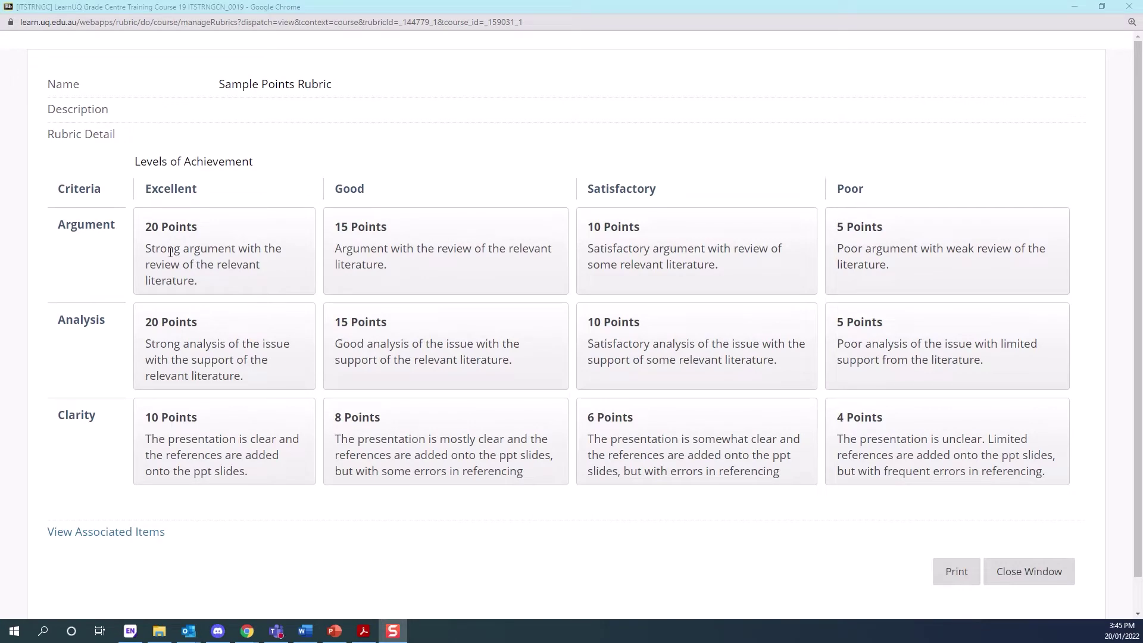
{"action": "left_click", "coordinate": [171, 253]}
{"action": "left_click", "coordinate": [231, 249]}
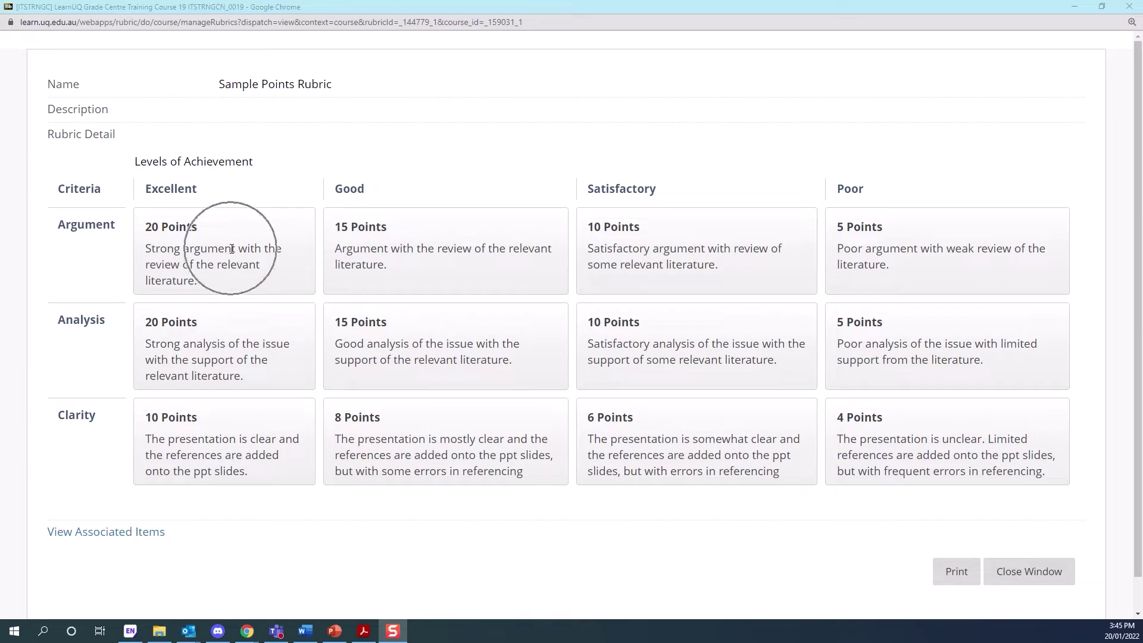
{"action": "left_click", "coordinate": [208, 334]}
{"action": "left_click", "coordinate": [190, 446]}
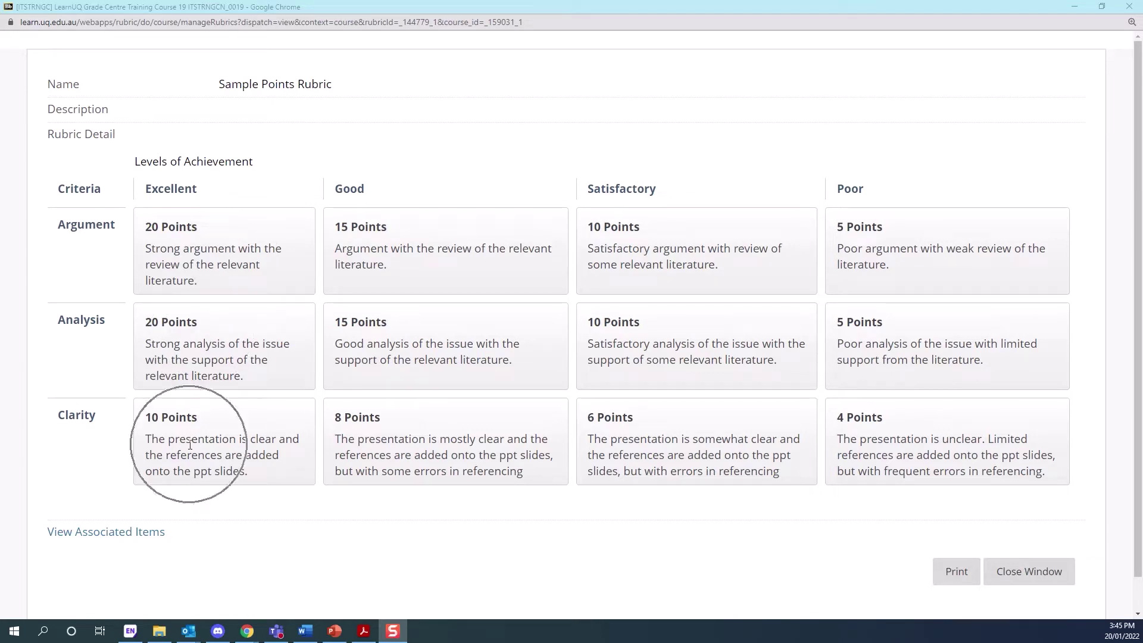
Open the course's Rubrics tool from the course management tools and start creating a new rubric.
{"action": "left_click", "coordinate": [81, 493]}
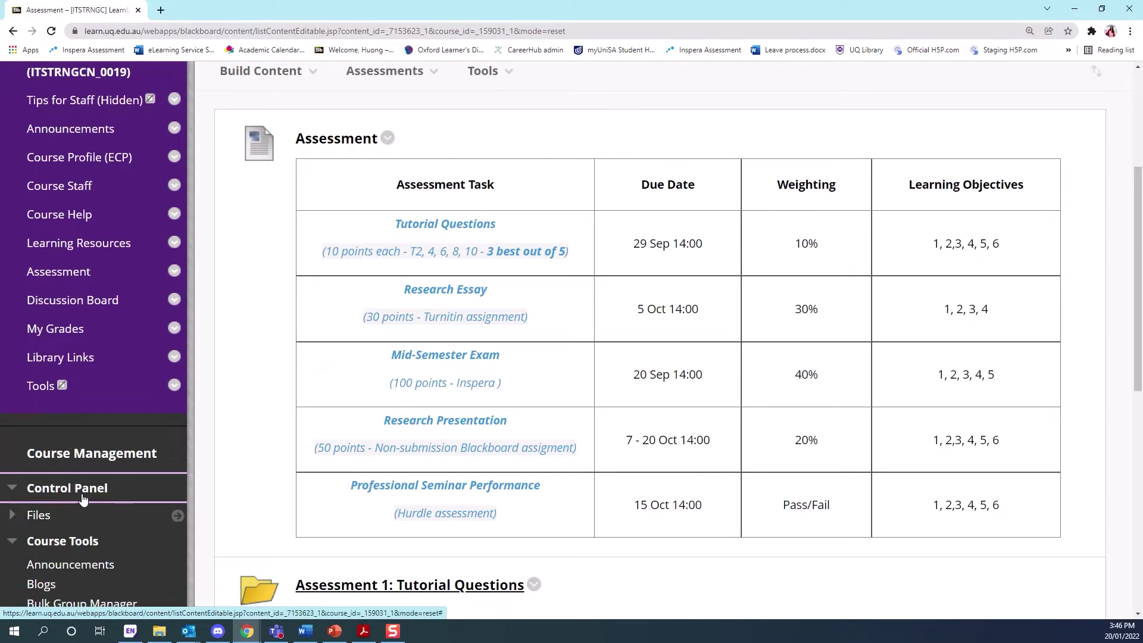
{"action": "scroll", "coordinate": [81, 491], "scroll_direction": "down", "scroll_amount": 1}
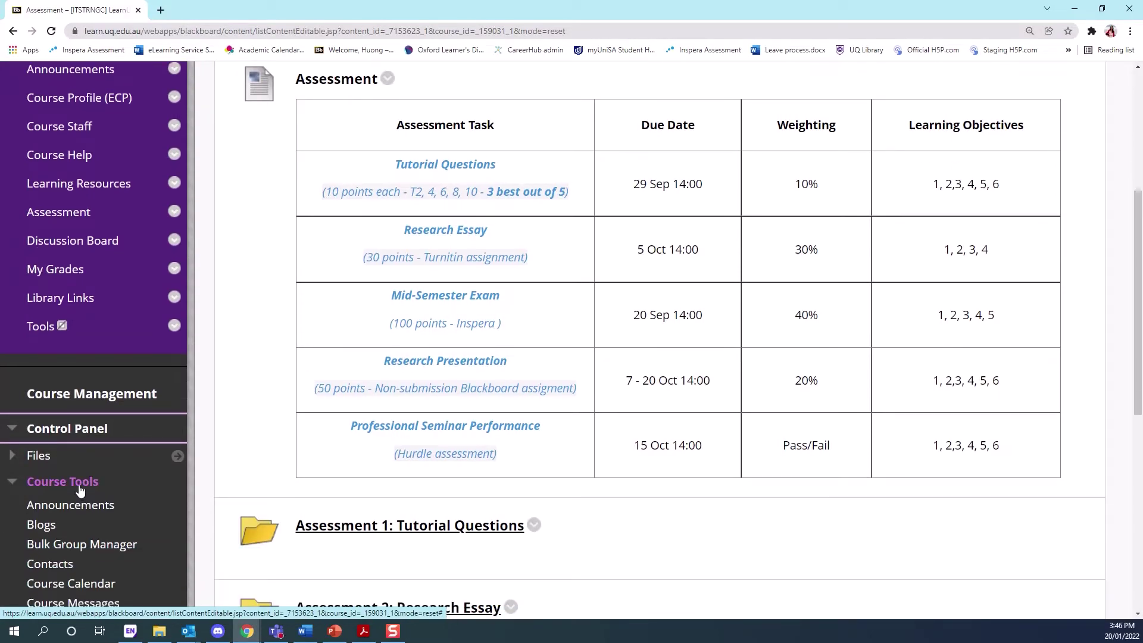
{"action": "left_click", "coordinate": [81, 491]}
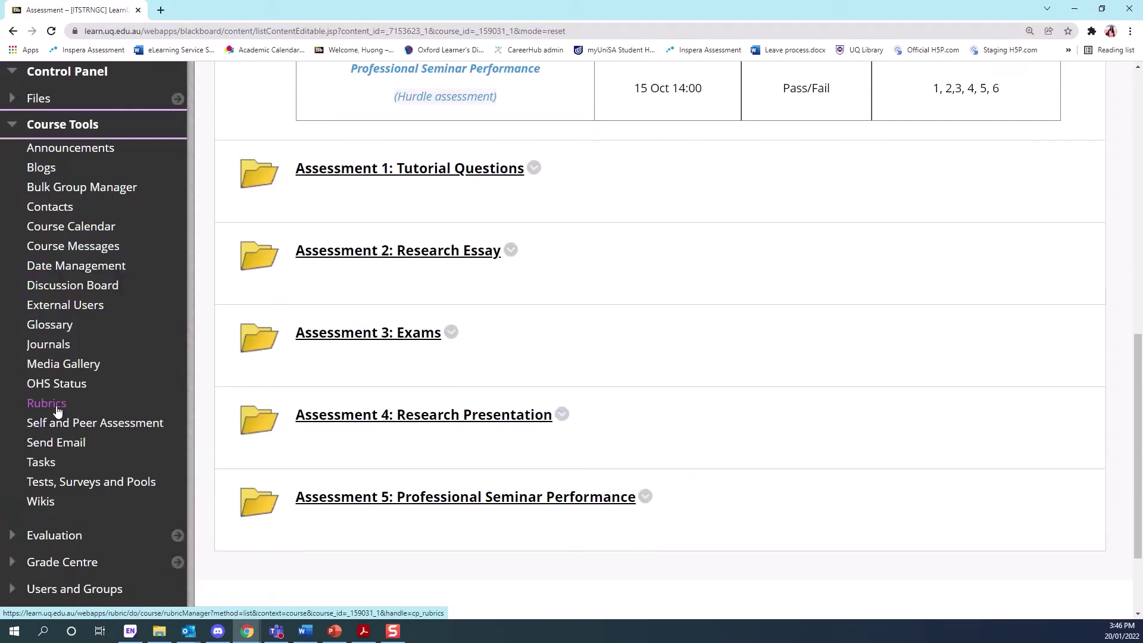
{"action": "left_click", "coordinate": [57, 411]}
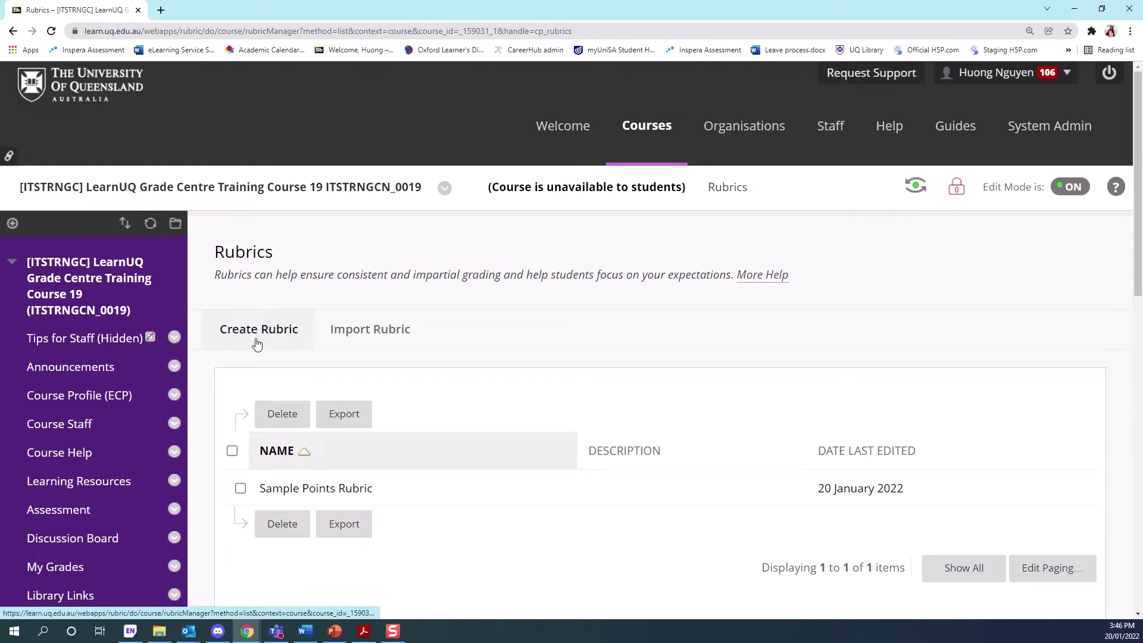
{"action": "left_click", "coordinate": [257, 344]}
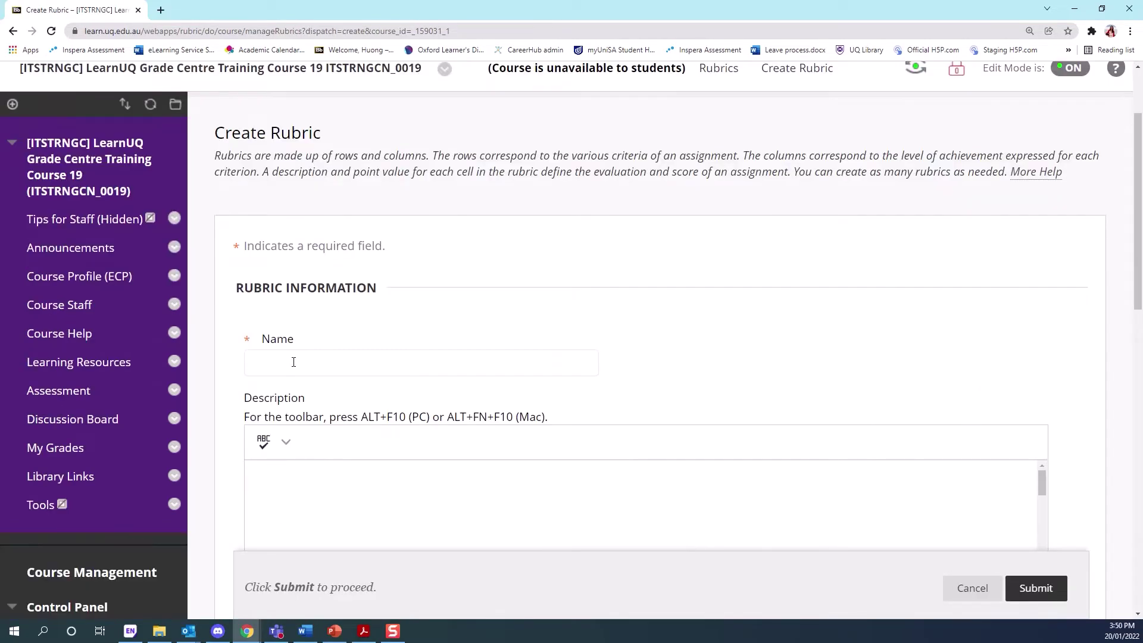
Name the new rubric "Research Presentation Rubric" and set its rubric type to Points.
{"action": "left_click", "coordinate": [294, 362]}
{"action": "type", "text": "Research Presentation Rubric"}
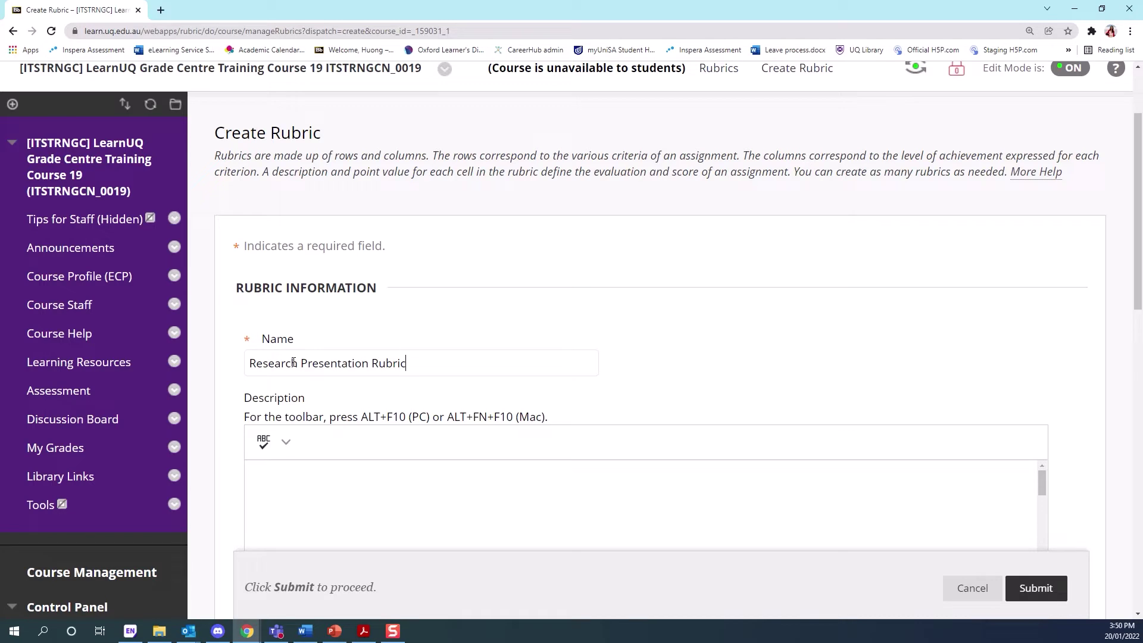
{"action": "scroll", "coordinate": [293, 362], "scroll_direction": "down", "scroll_amount": 2}
{"action": "left_click", "coordinate": [278, 294]}
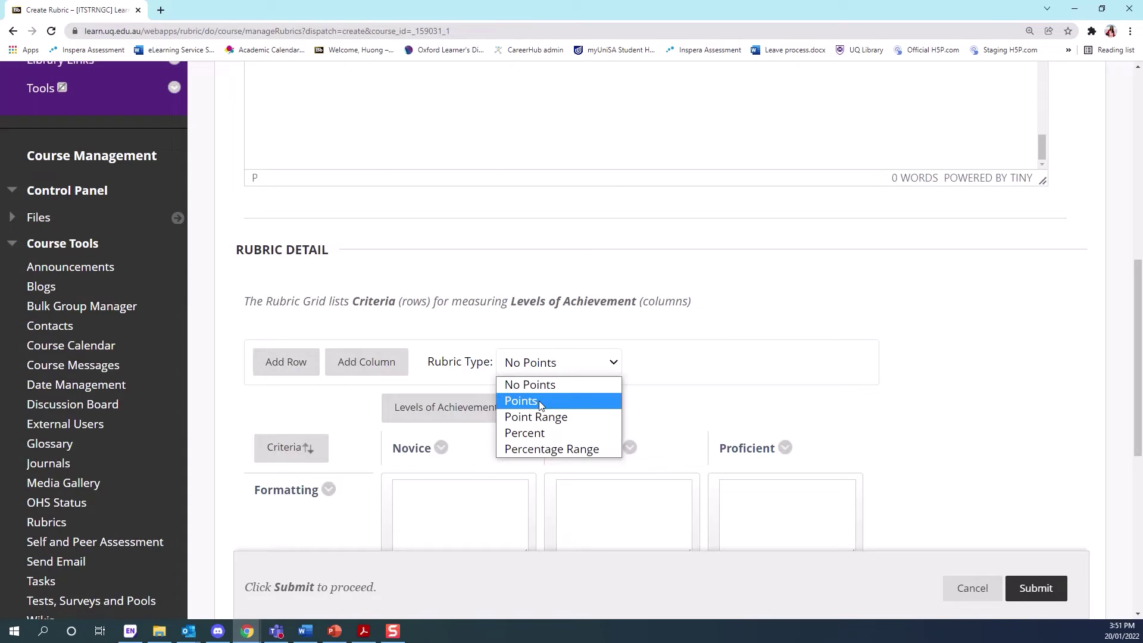
{"action": "left_click", "coordinate": [538, 402]}
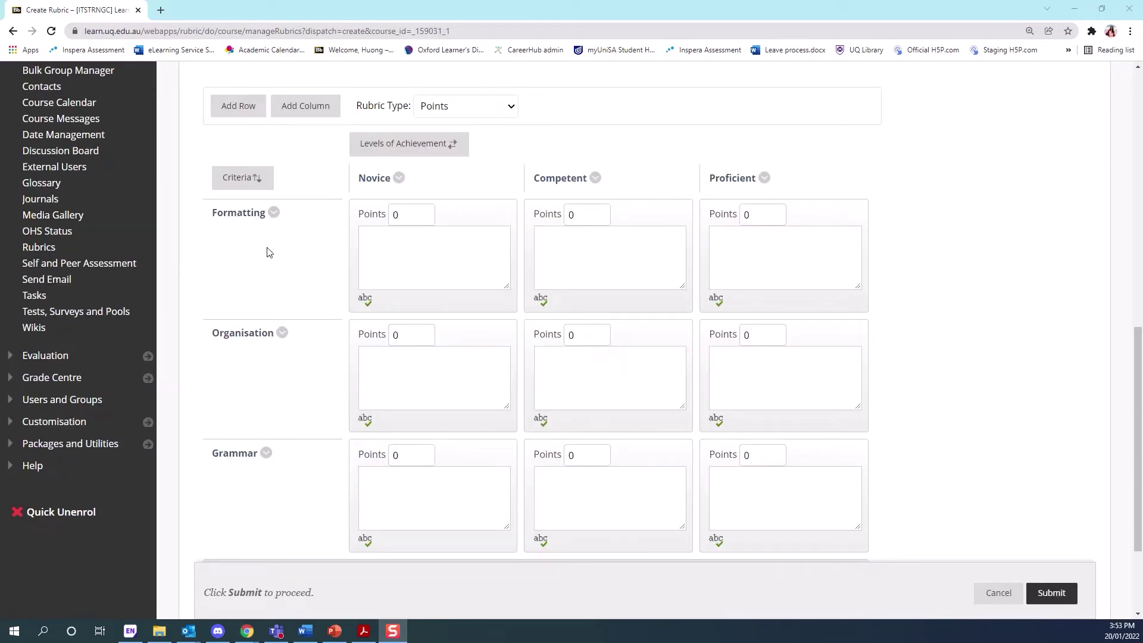
{"action": "left_click", "coordinate": [267, 248]}
{"action": "left_click", "coordinate": [408, 267]}
{"action": "left_click", "coordinate": [599, 254]}
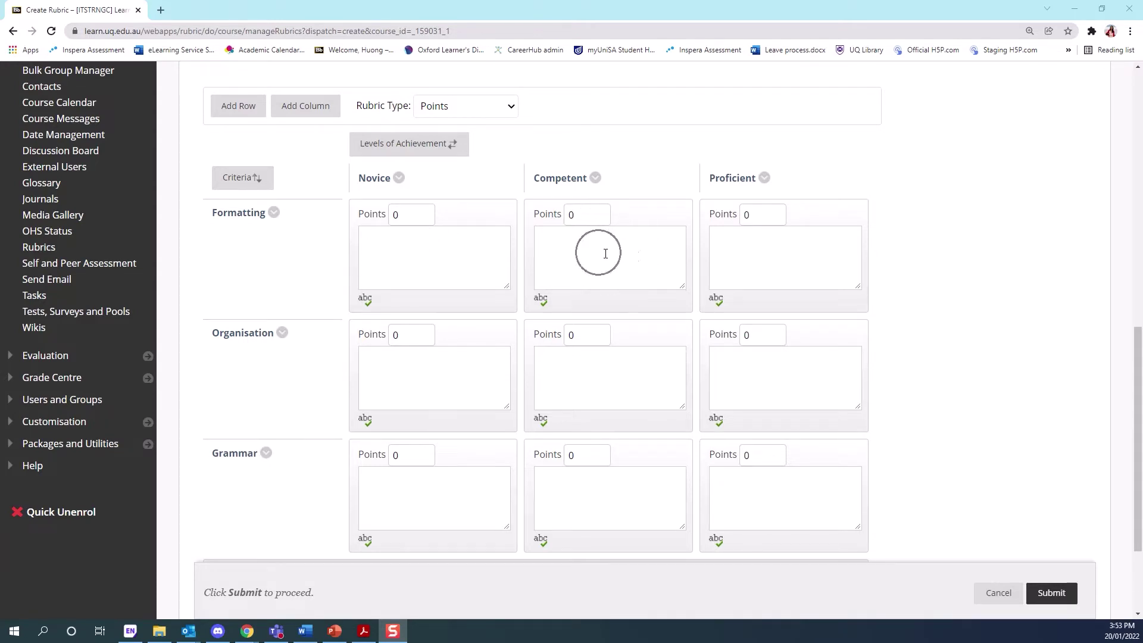
Add a new criteria row and a fourth achievement-level column to the rubric grid.
{"action": "left_click", "coordinate": [244, 111]}
{"action": "scroll", "coordinate": [244, 110], "scroll_direction": "up", "scroll_amount": 5}
{"action": "left_click", "coordinate": [312, 150]}
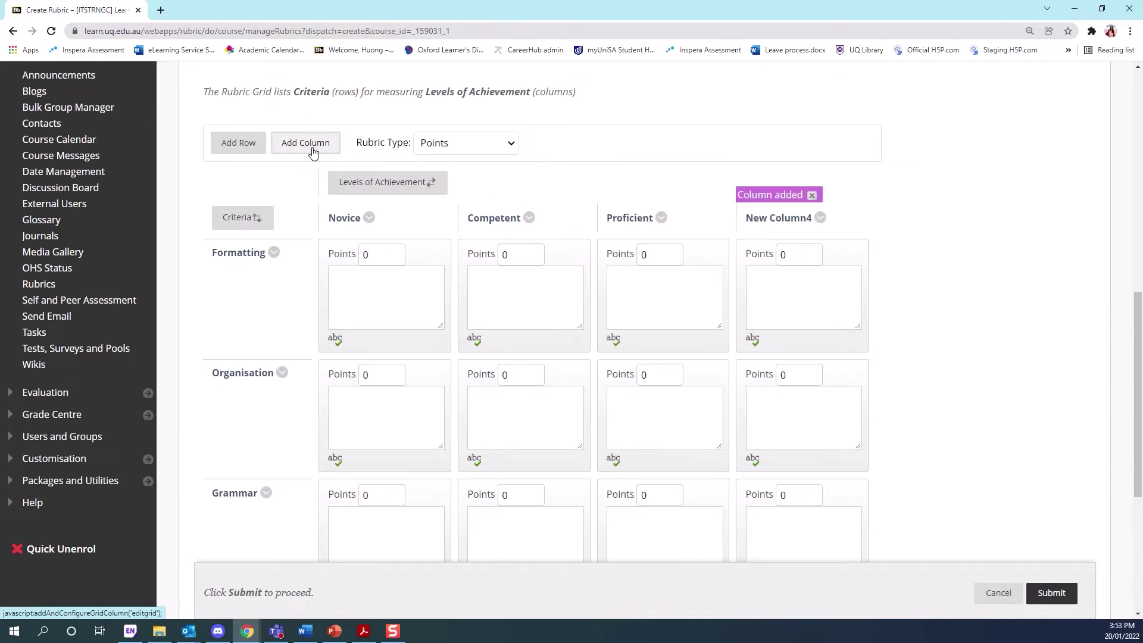
Delete the newly added row below the Grammar criterion from the rubric grid.
{"action": "scroll", "coordinate": [266, 306], "scroll_direction": "down", "scroll_amount": 5}
{"action": "left_click", "coordinate": [269, 306]}
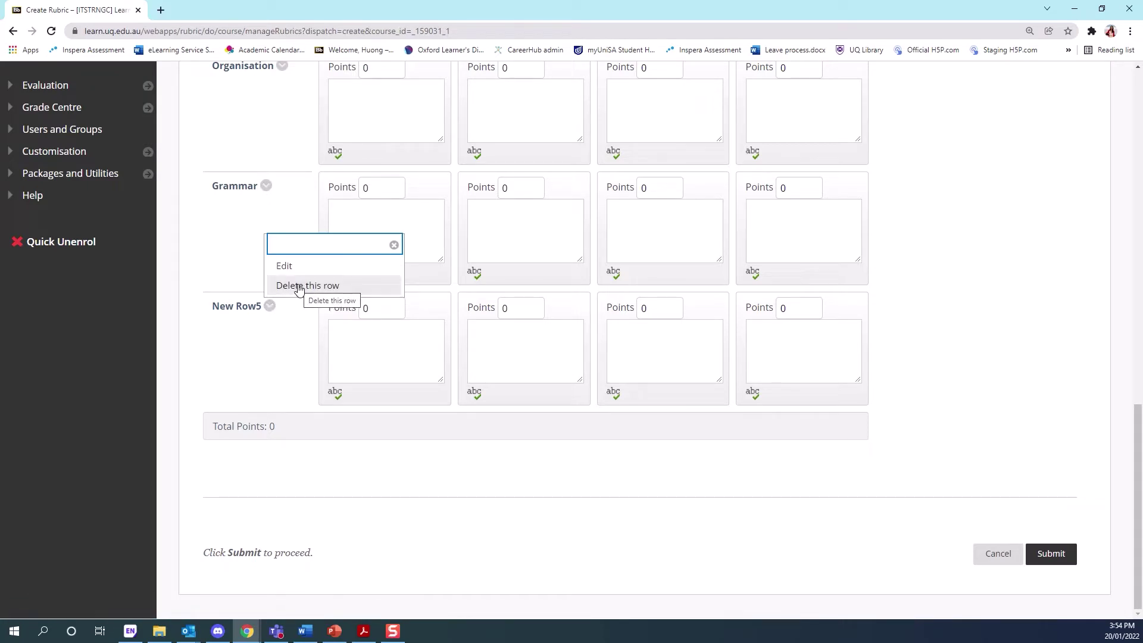
{"action": "left_click", "coordinate": [298, 287]}
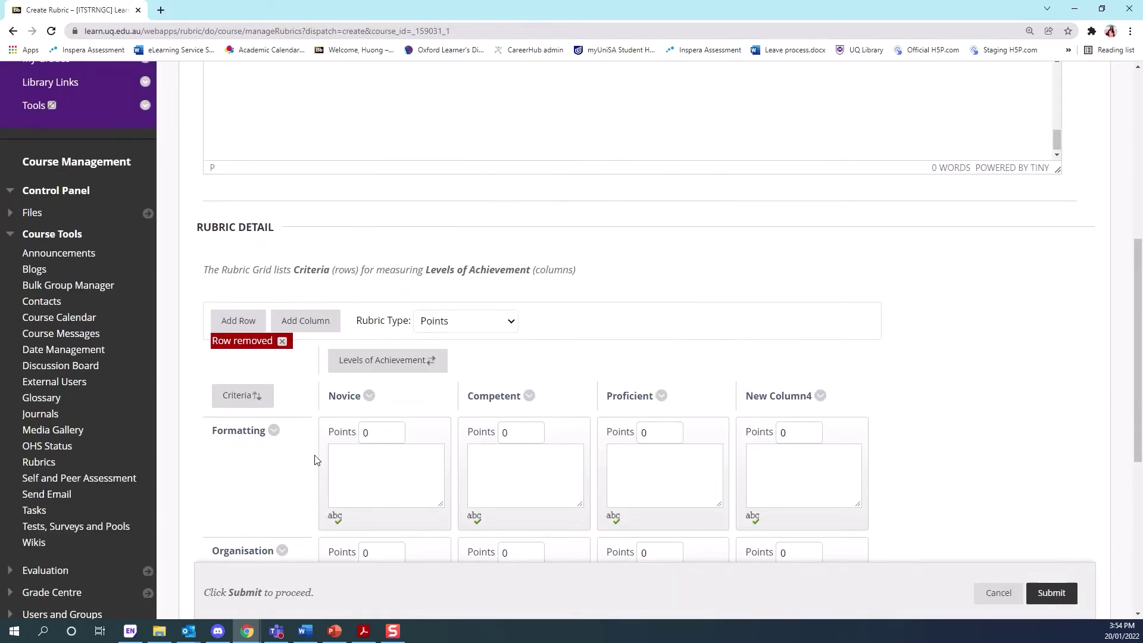
Rename the Formatting criterion to "Argument" and save the new label.
{"action": "left_click", "coordinate": [275, 431]}
{"action": "left_click", "coordinate": [292, 395]}
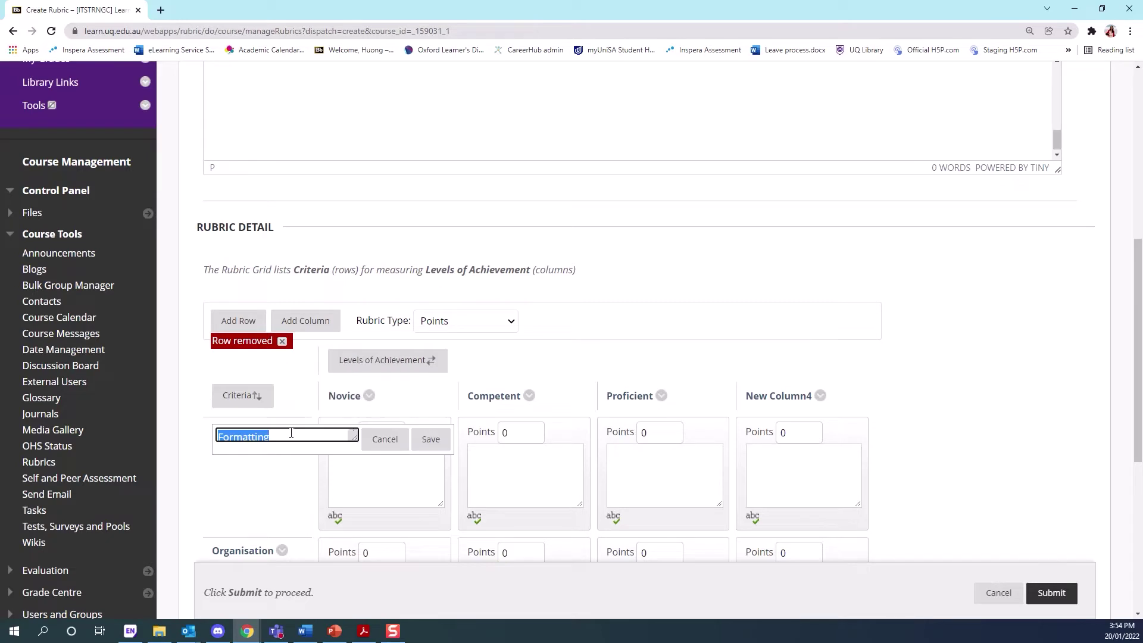
{"action": "key", "text": "BackSpace"}
{"action": "type", "text": "Argument"}
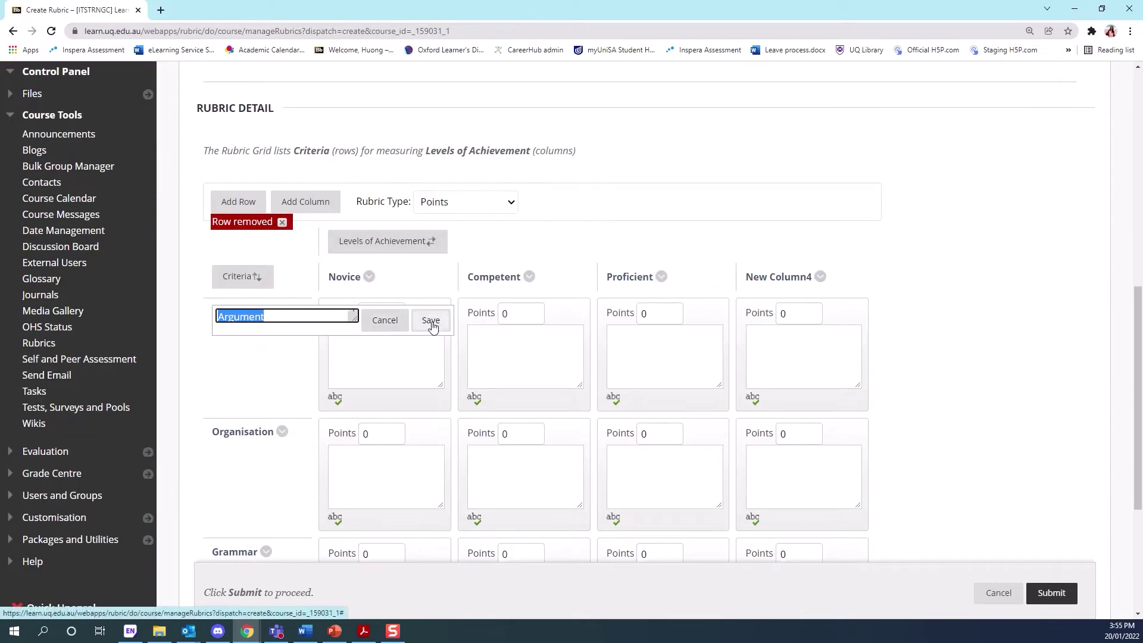
{"action": "left_click", "coordinate": [433, 326]}
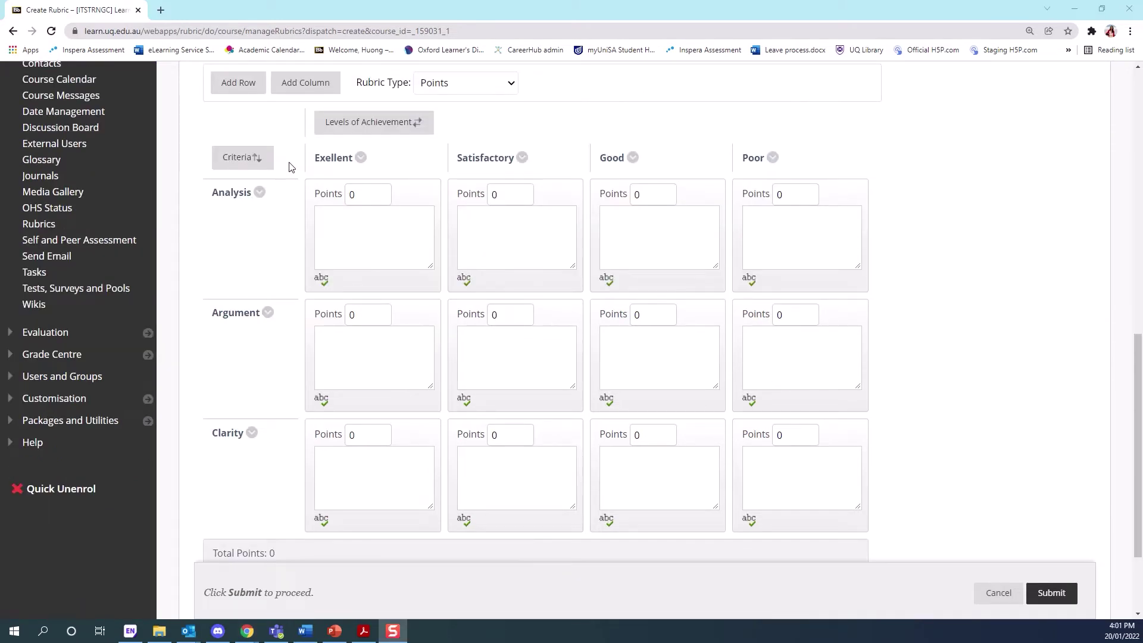
Reorder the rubric criteria so that Analysis comes directly after Argument, and submit the new order.
{"action": "left_click", "coordinate": [257, 164]}
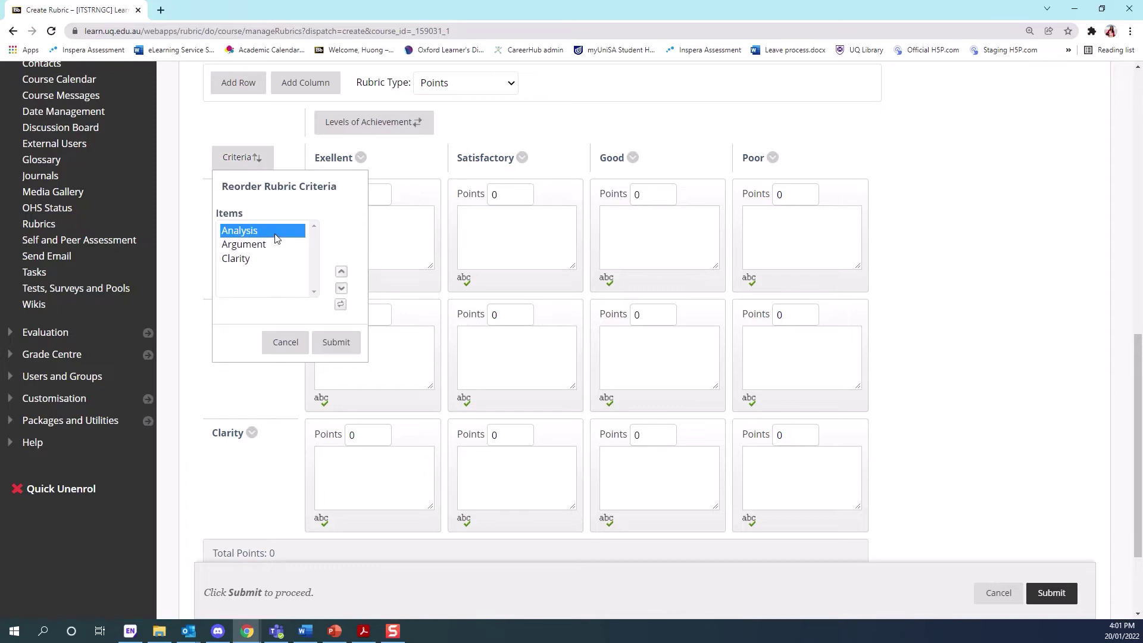
{"action": "left_click", "coordinate": [280, 232]}
{"action": "left_click", "coordinate": [341, 289]}
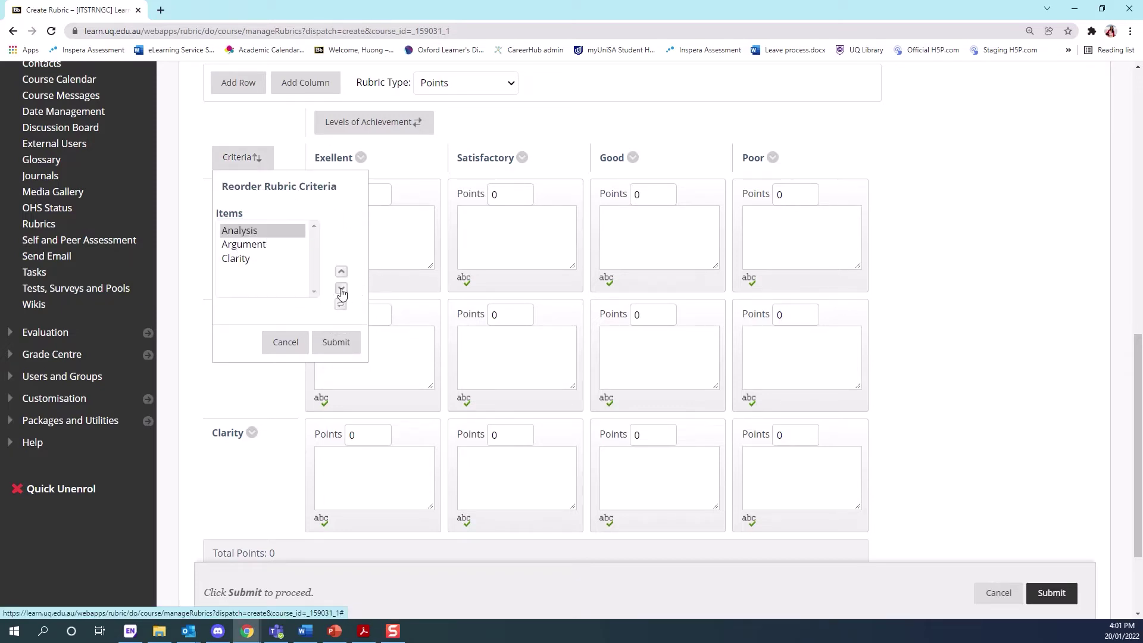
{"action": "left_click", "coordinate": [341, 272]}
{"action": "left_click", "coordinate": [342, 289]}
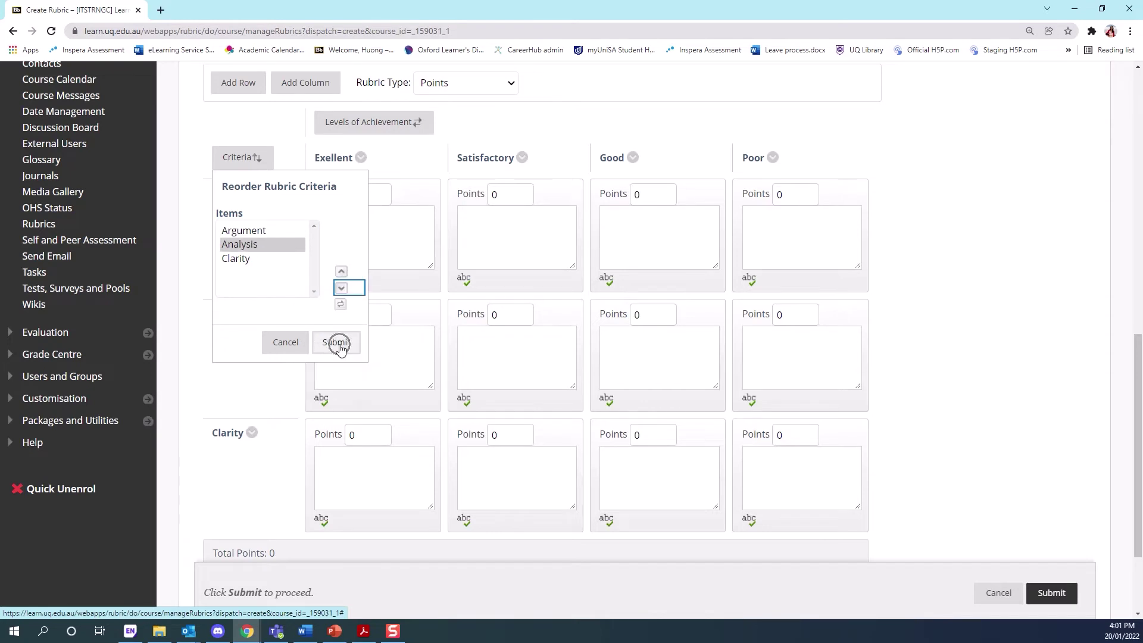
{"action": "left_click", "coordinate": [336, 343]}
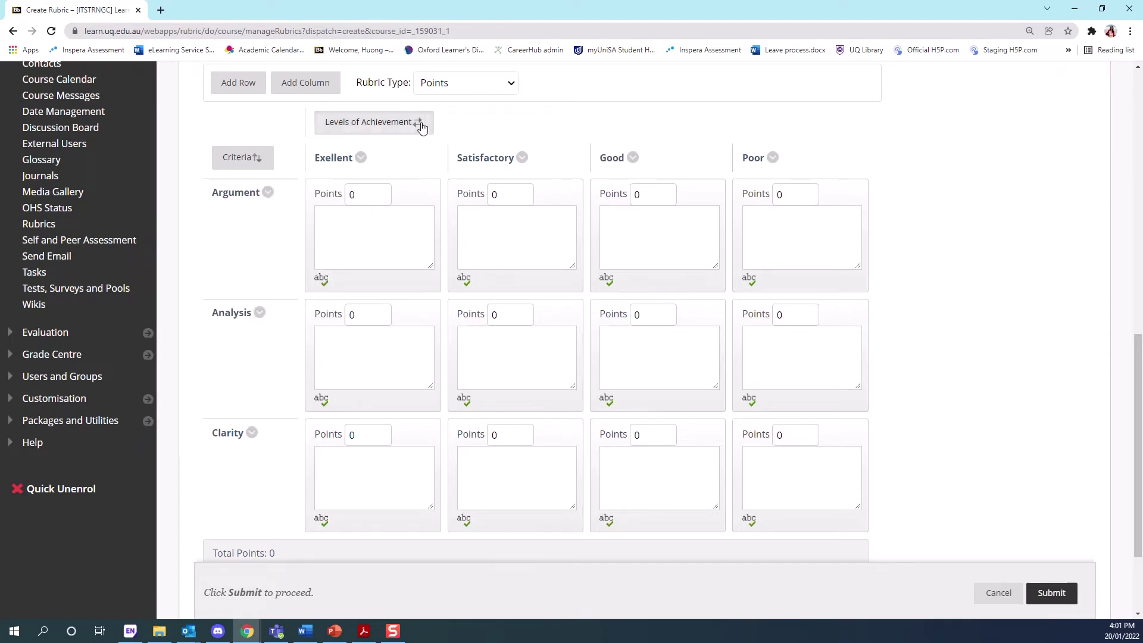
Reorder the levels of achievement so that Satisfactory comes directly after Good, and submit the new order.
{"action": "left_click", "coordinate": [413, 126]}
{"action": "left_click", "coordinate": [417, 136]}
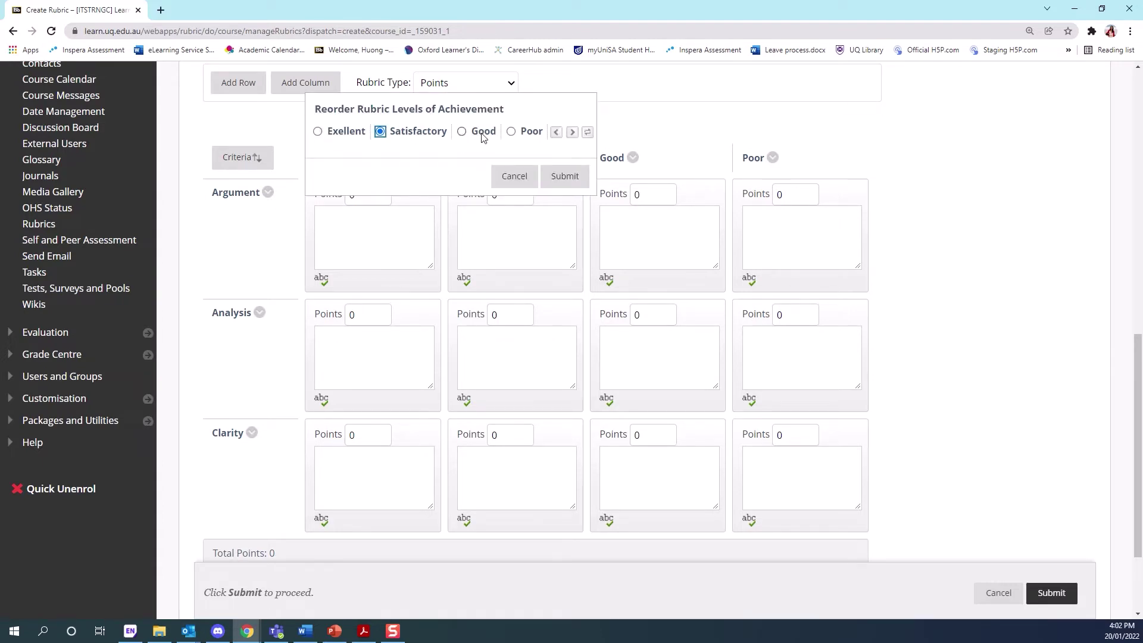
{"action": "left_click", "coordinate": [573, 131]}
{"action": "left_click", "coordinate": [556, 131]}
{"action": "left_click", "coordinate": [572, 132]}
{"action": "left_click", "coordinate": [564, 179]}
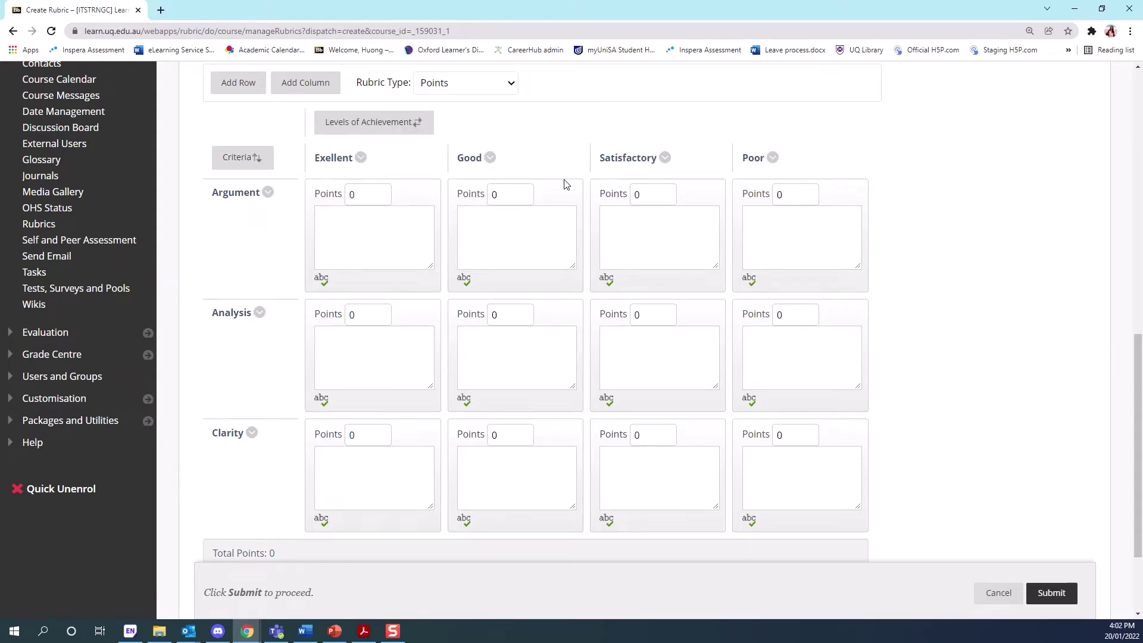
Submit the rubric with its completed points and criterion descriptions.
{"action": "scroll", "coordinate": [564, 185], "scroll_direction": "down", "scroll_amount": 1}
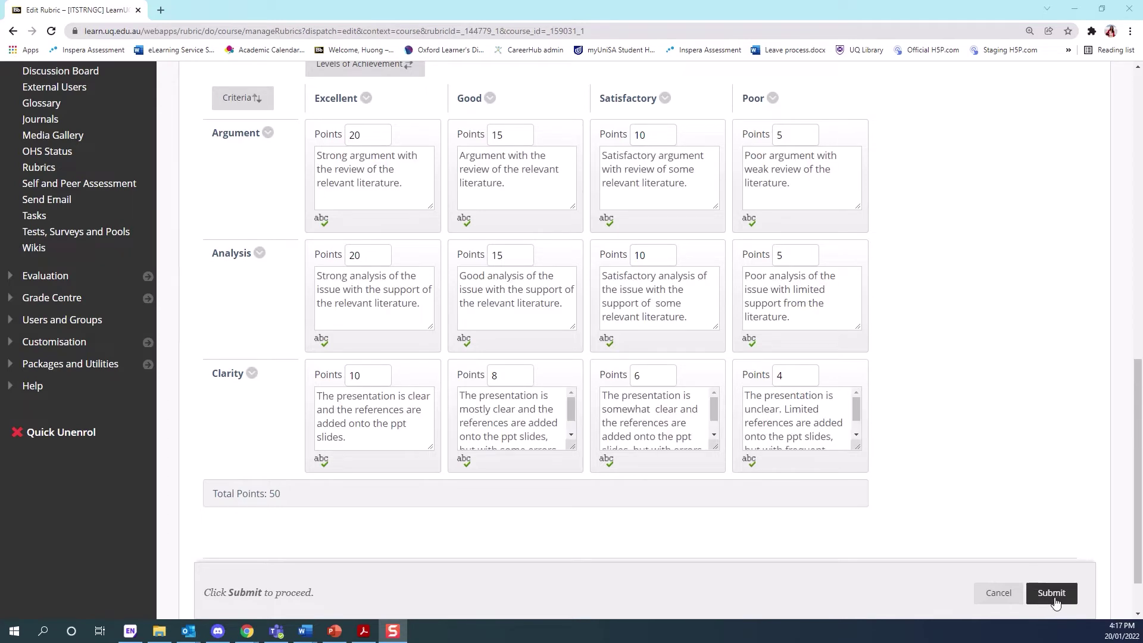
{"action": "left_click", "coordinate": [1052, 594]}
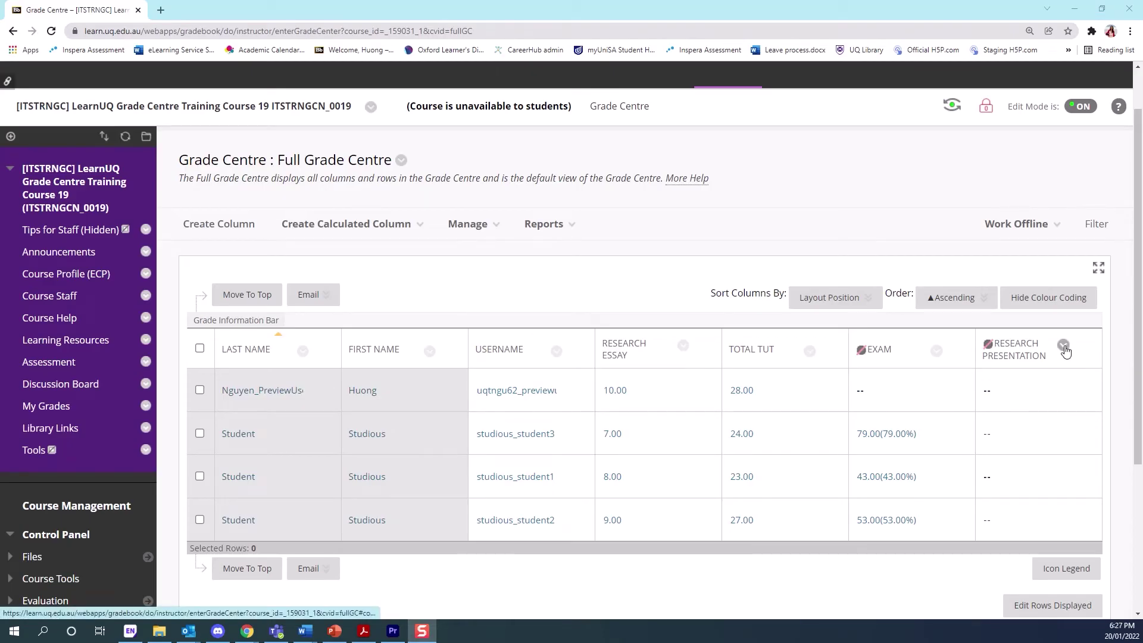
Edit the Research Presentation column in the Full Grade Centre and associate the Research Presentation Rubric with it.
{"action": "left_click", "coordinate": [1065, 347]}
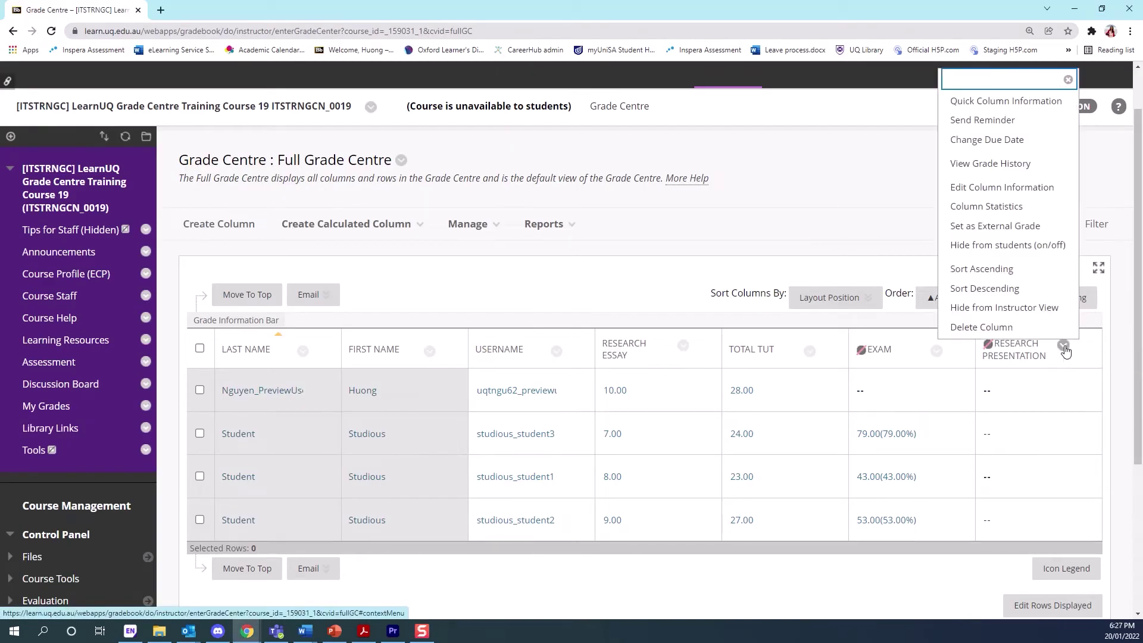
{"action": "left_click", "coordinate": [1023, 190]}
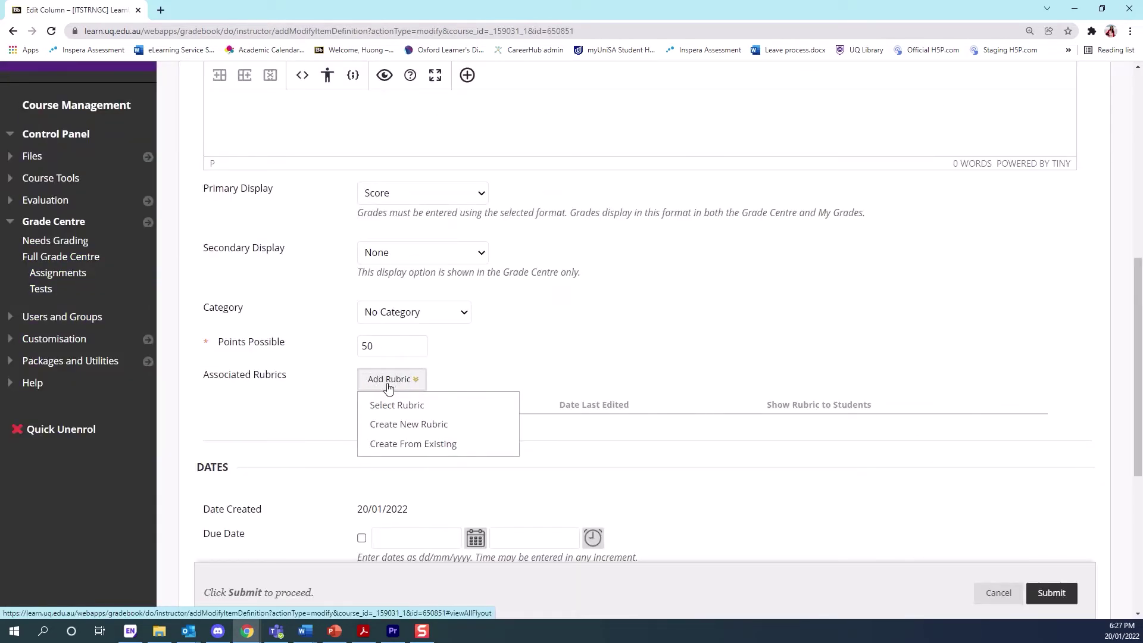
{"action": "left_click", "coordinate": [393, 409]}
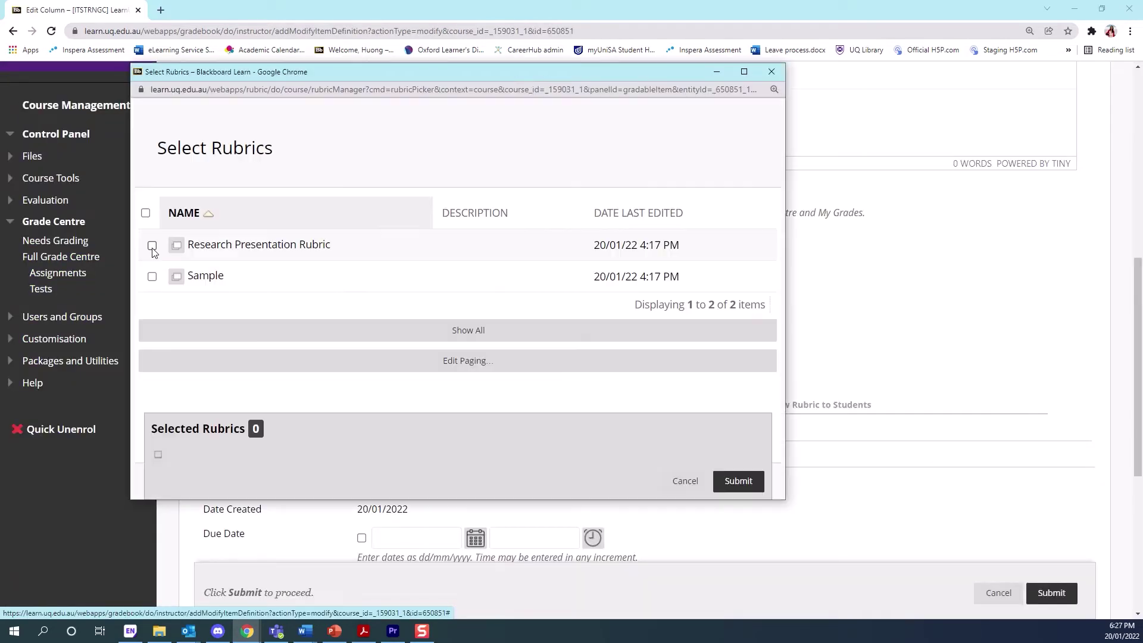
{"action": "left_click", "coordinate": [153, 248]}
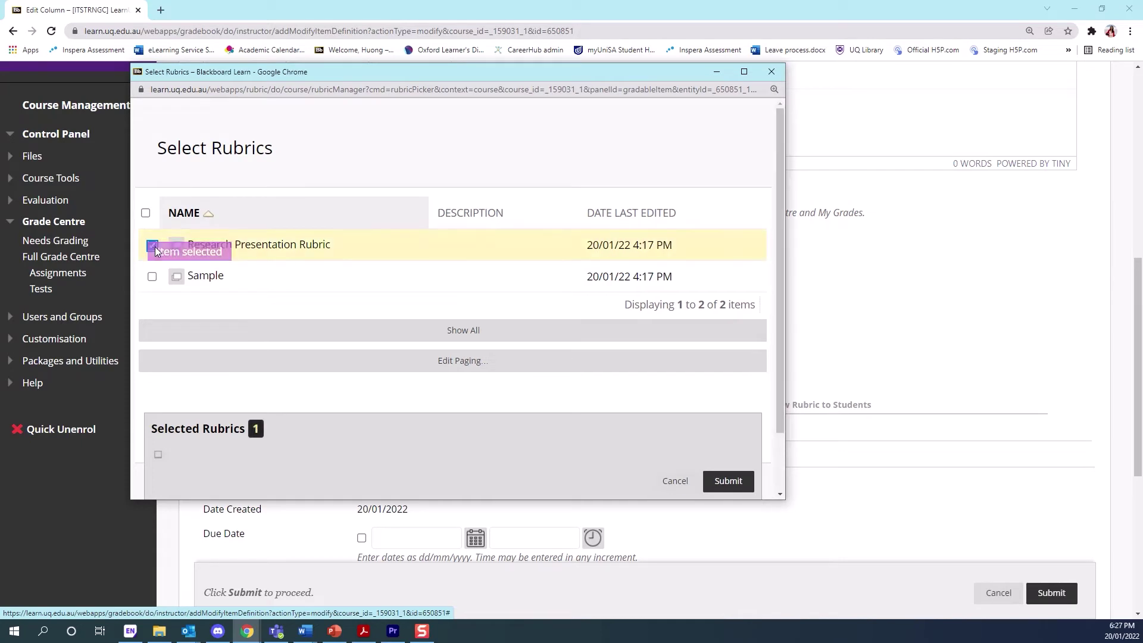
{"action": "left_click", "coordinate": [729, 482]}
{"action": "left_click", "coordinate": [630, 110]}
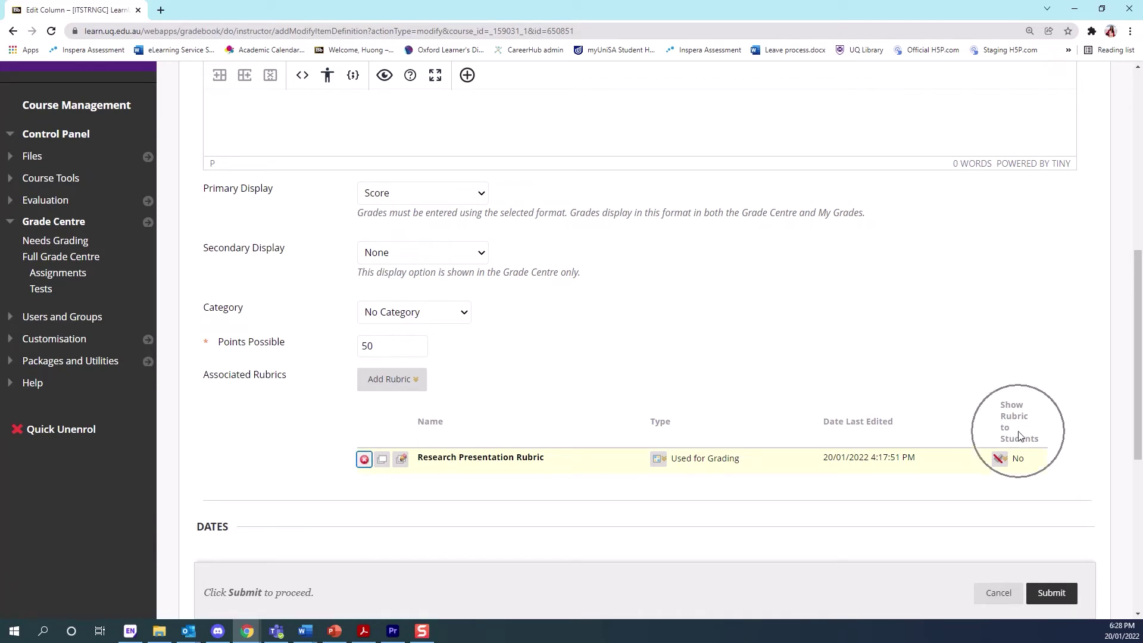
Set the associated rubric's student visibility to Yes (With Rubric Scores) and submit the column settings.
{"action": "left_click", "coordinate": [1007, 464]}
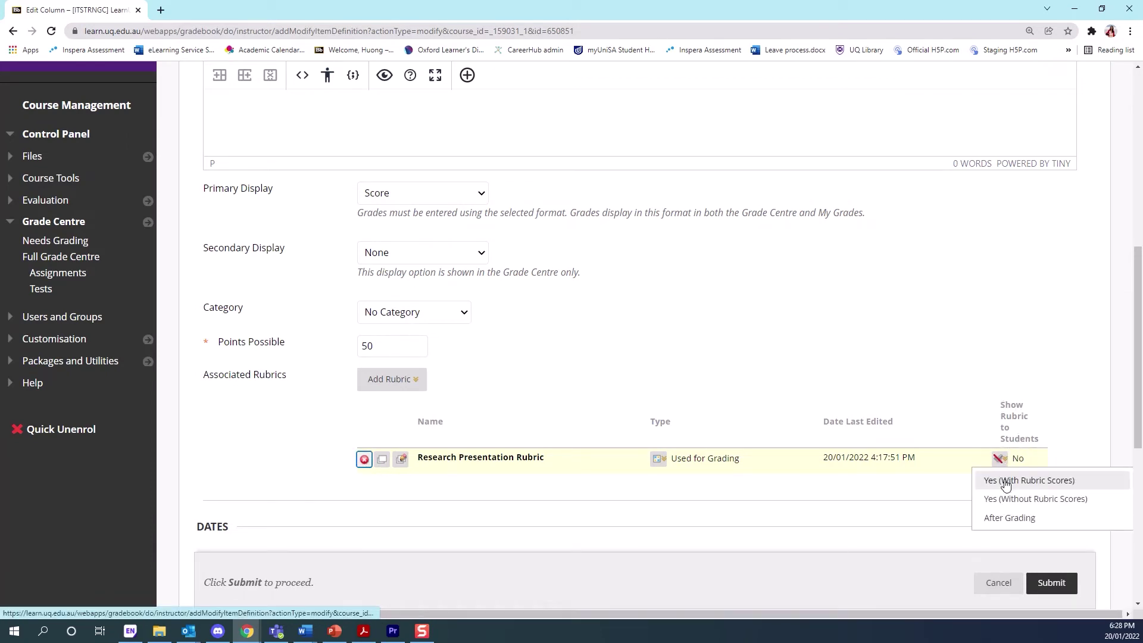
{"action": "left_click", "coordinate": [1006, 481]}
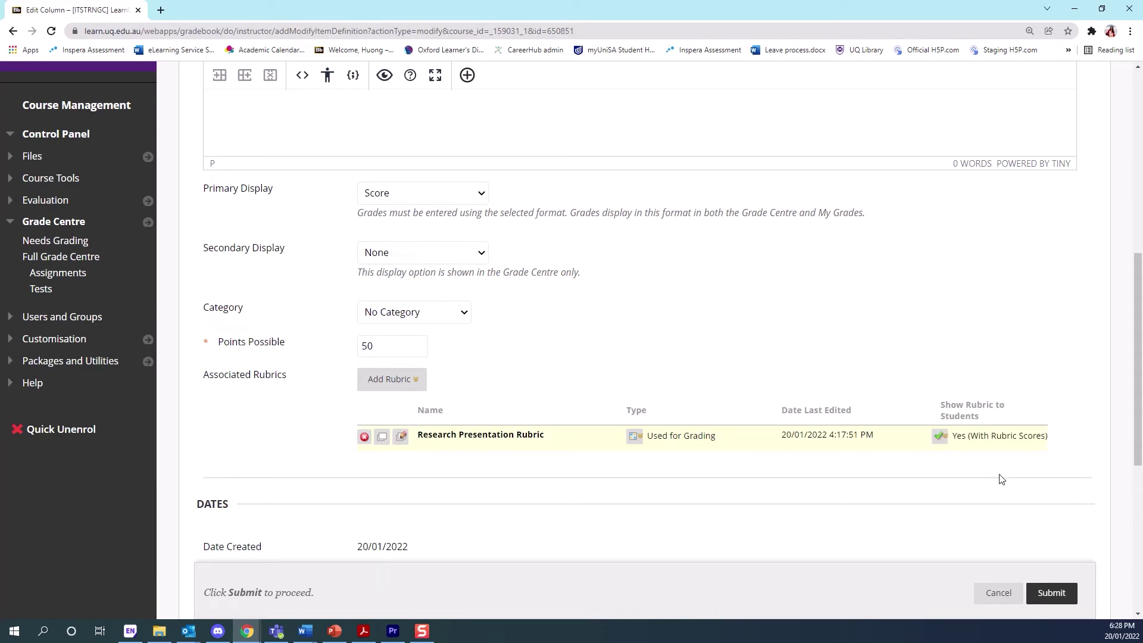
{"action": "left_click", "coordinate": [1040, 596]}
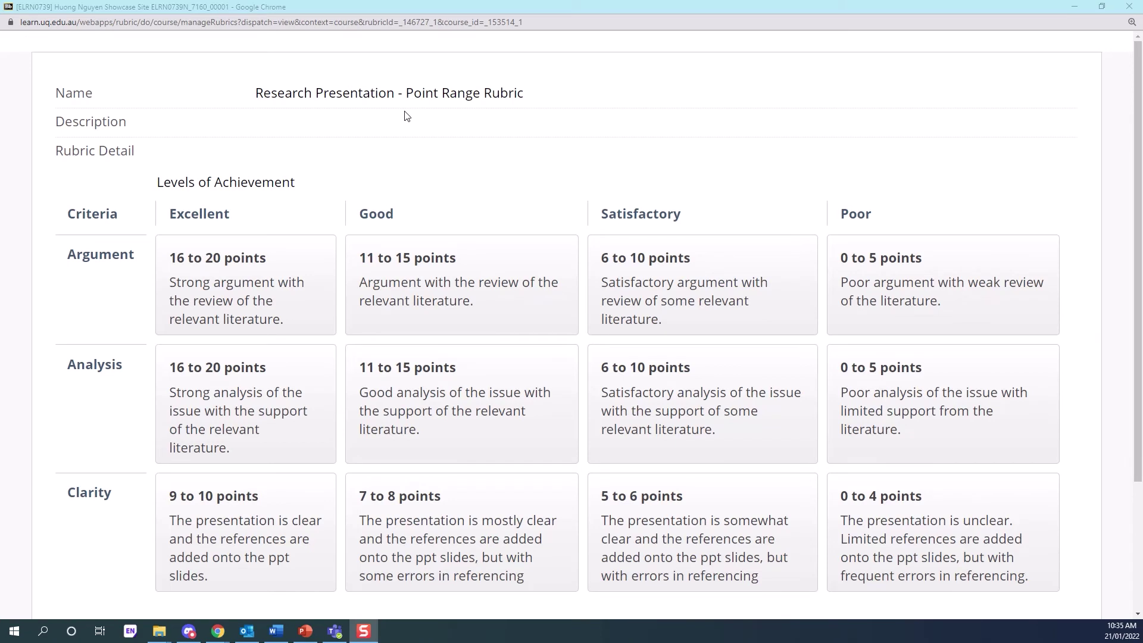
{"action": "left_click", "coordinate": [407, 115]}
{"action": "left_click", "coordinate": [236, 284]}
{"action": "left_click", "coordinate": [405, 273]}
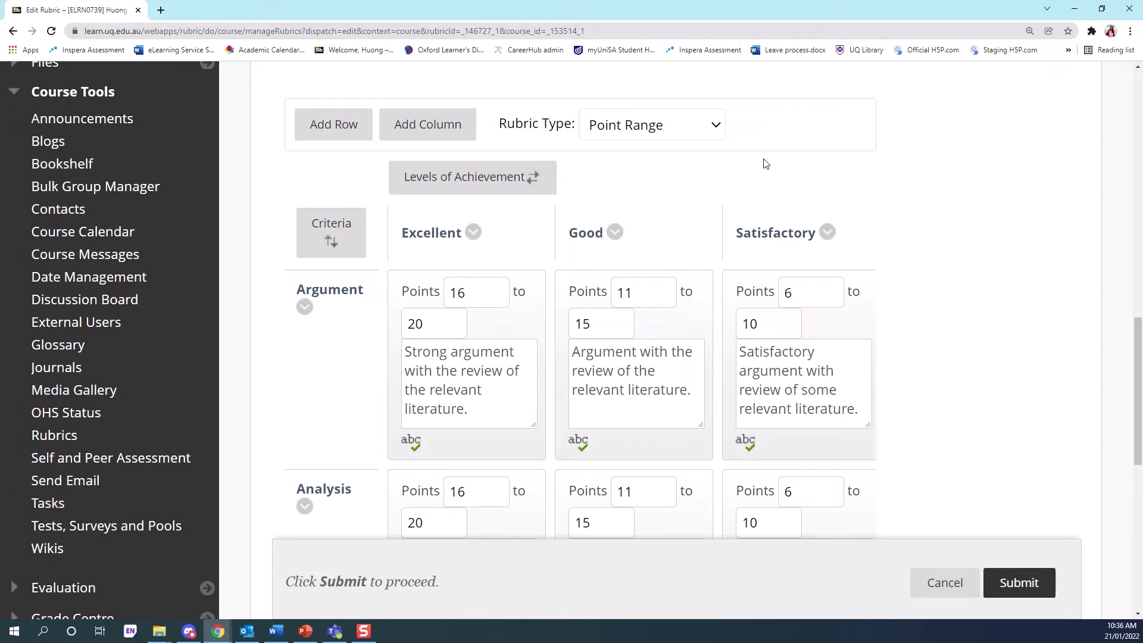
Check the Point Range rubric type and review the minimum and maximum points set for each criterion and level.
{"action": "left_click", "coordinate": [708, 128]}
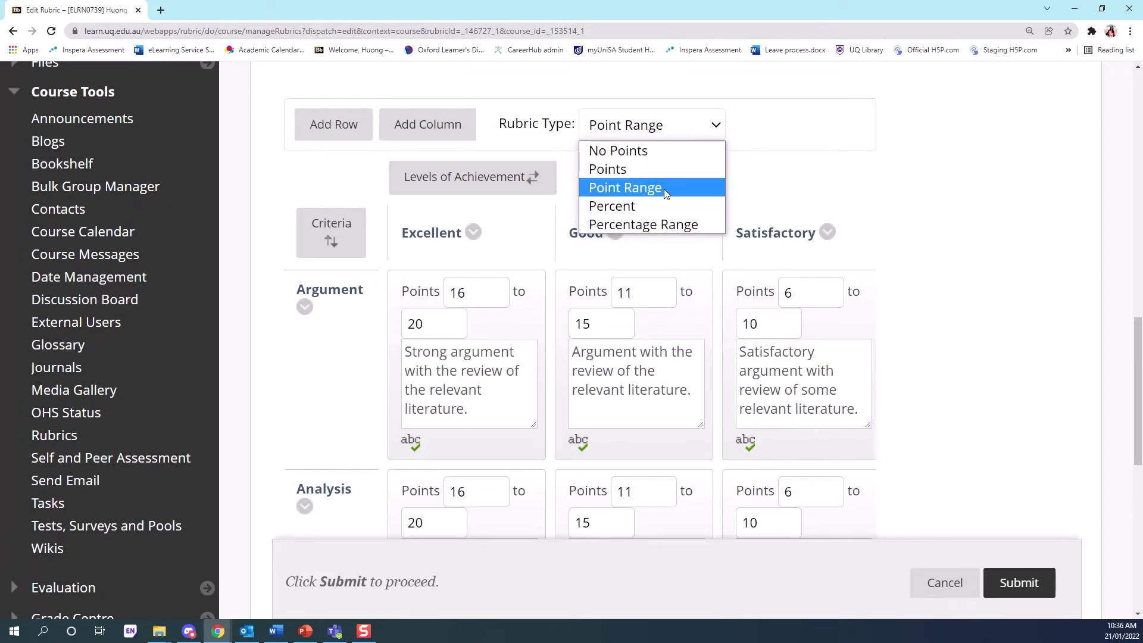
{"action": "left_click", "coordinate": [799, 205]}
{"action": "left_click", "coordinate": [480, 296]}
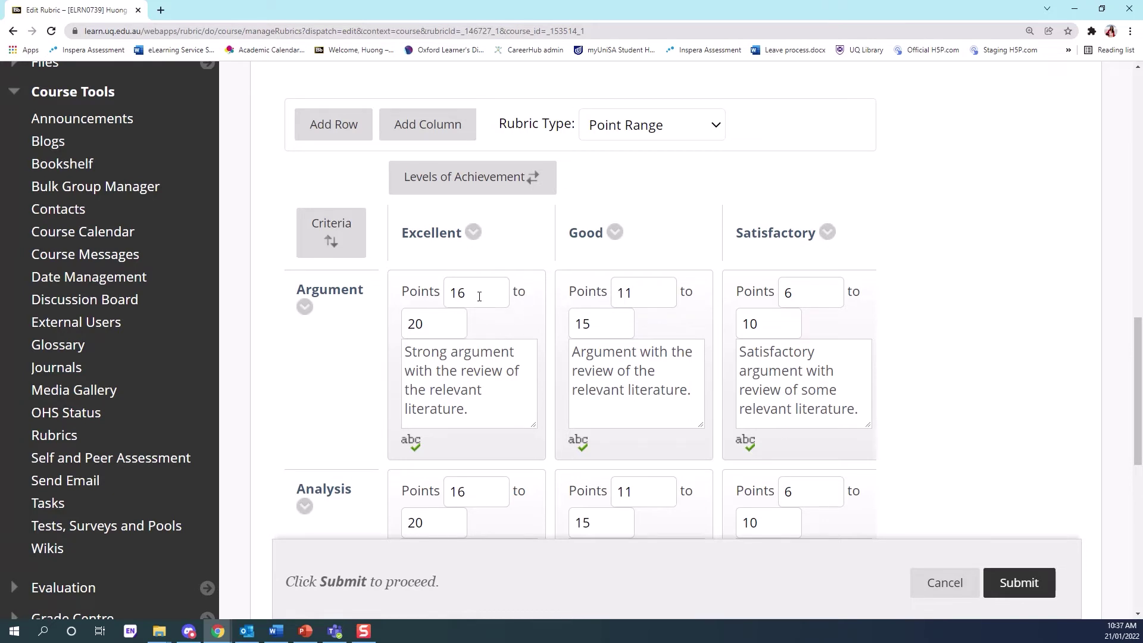
{"action": "left_click", "coordinate": [479, 296]}
{"action": "left_click", "coordinate": [450, 324]}
{"action": "scroll", "coordinate": [449, 325], "scroll_direction": "down", "scroll_amount": 3}
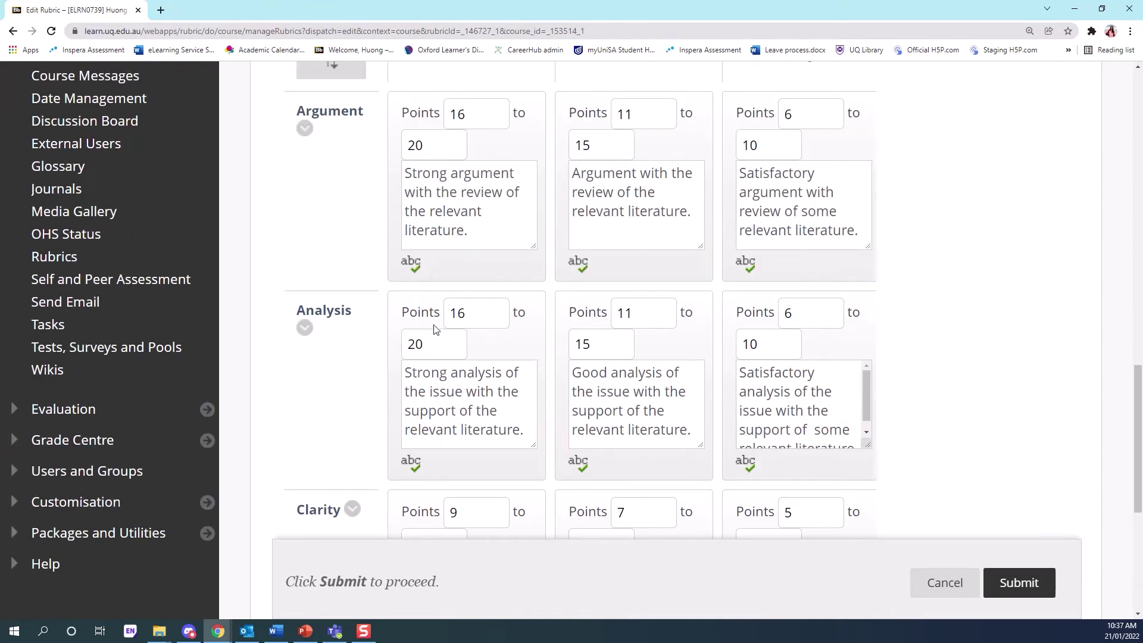
{"action": "scroll", "coordinate": [437, 355], "scroll_direction": "down", "scroll_amount": 3}
{"action": "scroll", "coordinate": [439, 357], "scroll_direction": "down", "scroll_amount": 2}
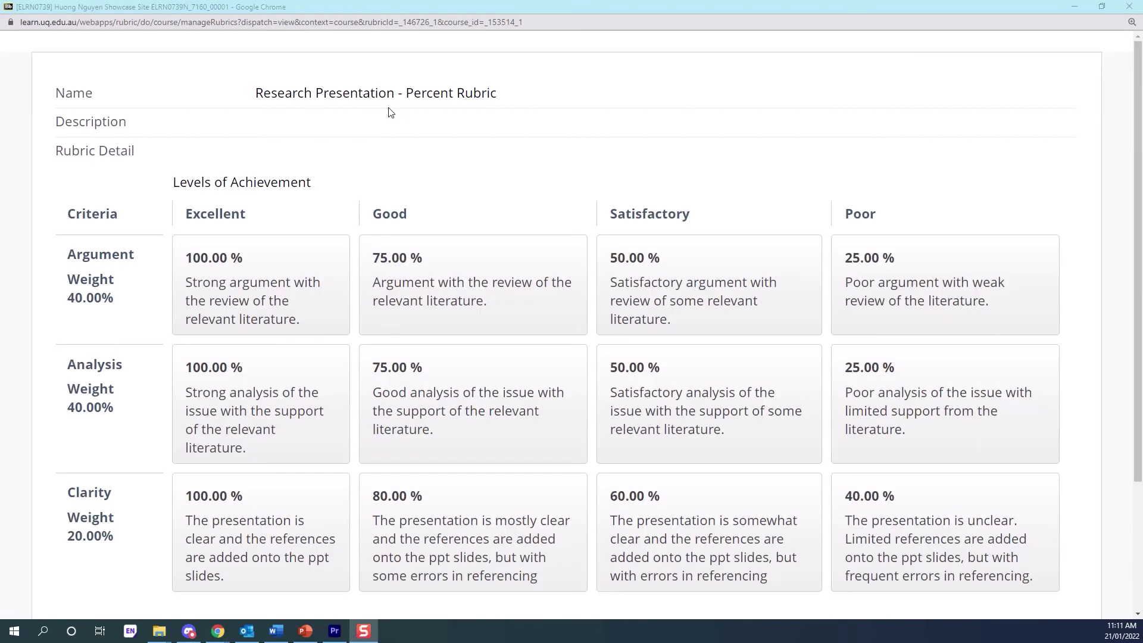
Set the rubric type of the Research Presentation - Percent Rubric to Percent.
{"action": "left_click", "coordinate": [390, 113]}
{"action": "left_click", "coordinate": [86, 306]}
{"action": "left_click", "coordinate": [400, 297]}
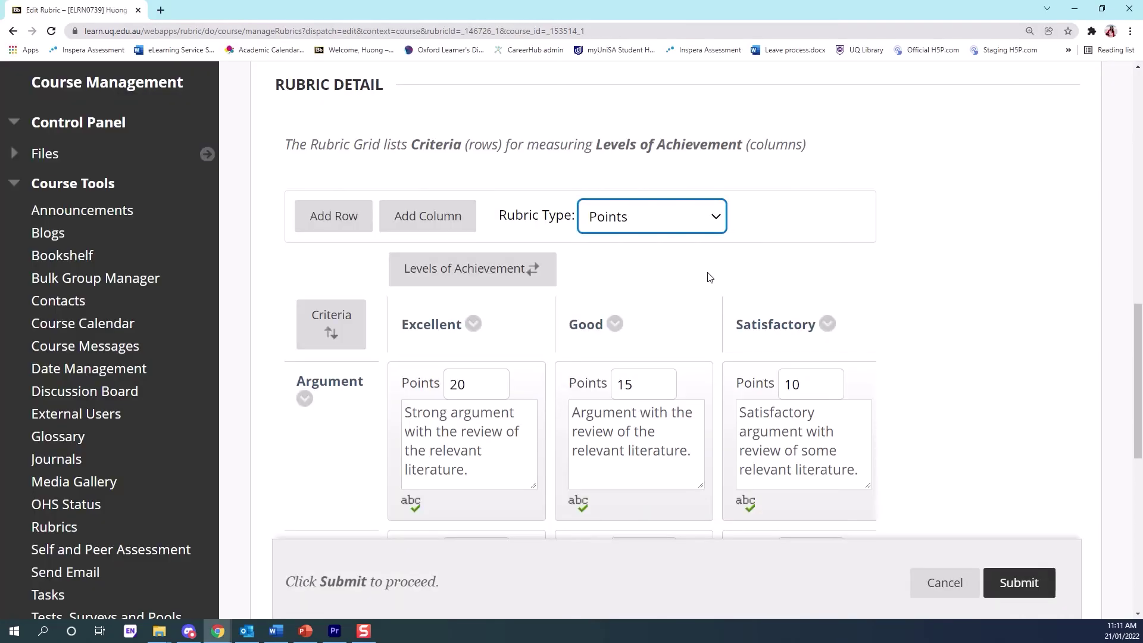
{"action": "left_click", "coordinate": [714, 218]}
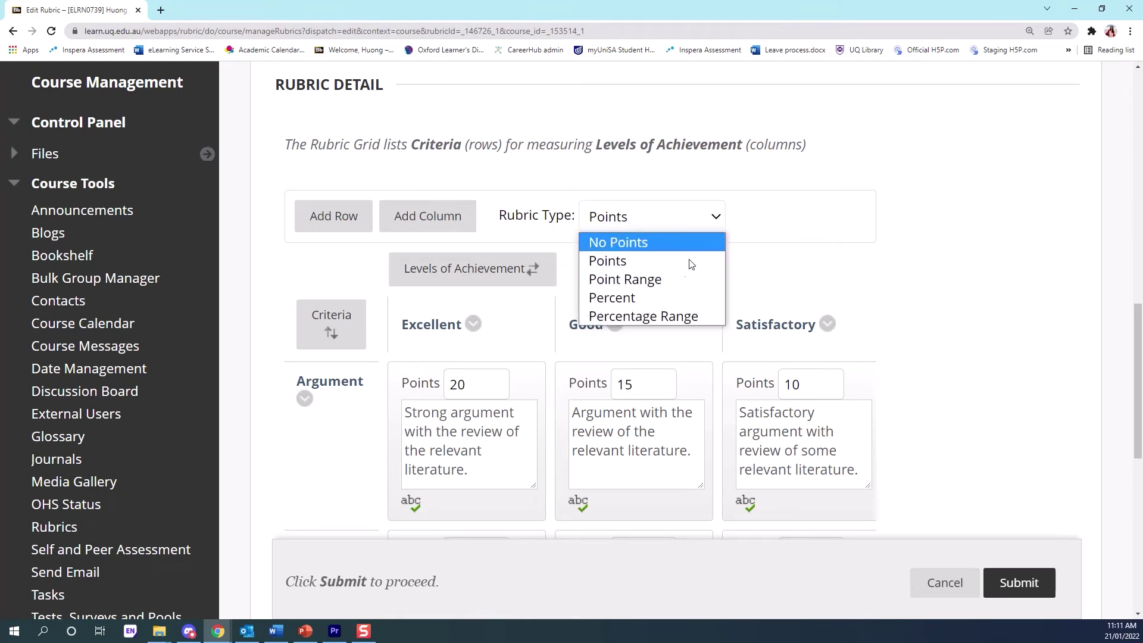
{"action": "left_click", "coordinate": [659, 298]}
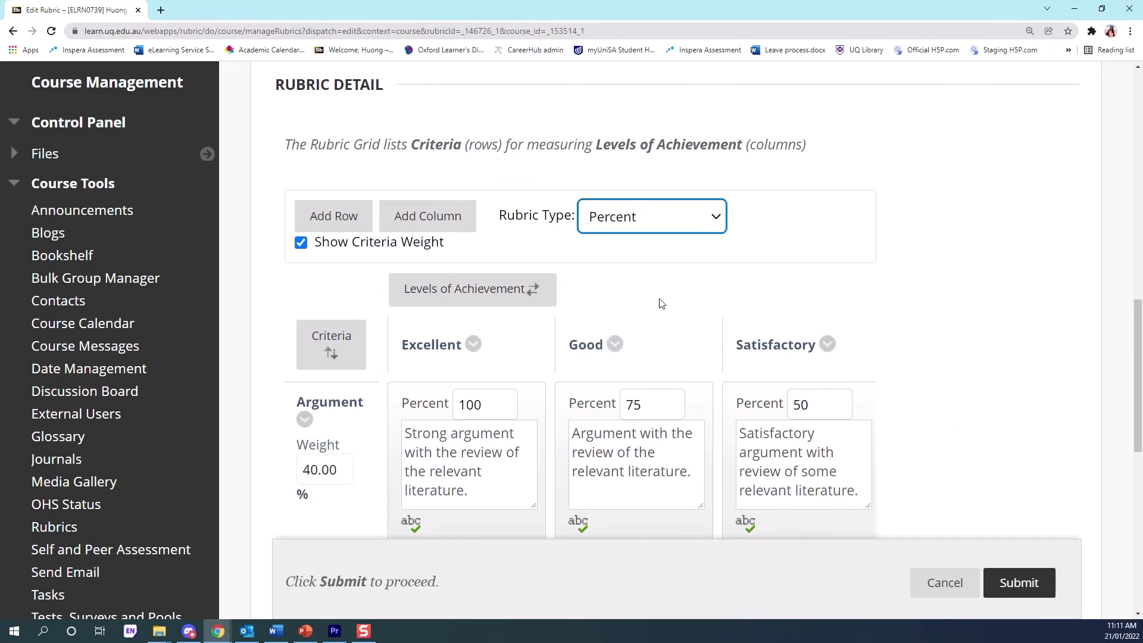
Turn Show Criteria Weight off and back on, and select the Argument criterion's weight for editing.
{"action": "scroll", "coordinate": [659, 303], "scroll_direction": "down", "scroll_amount": 1}
{"action": "left_click", "coordinate": [301, 184]}
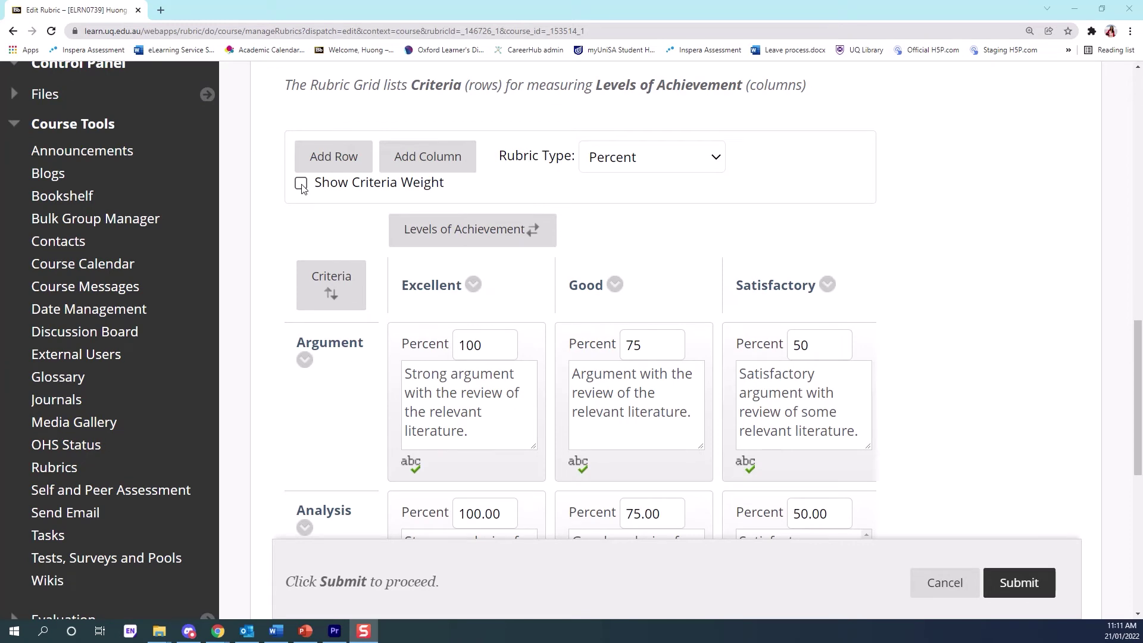
{"action": "left_click", "coordinate": [301, 184]}
{"action": "scroll", "coordinate": [344, 294], "scroll_direction": "down", "scroll_amount": 2}
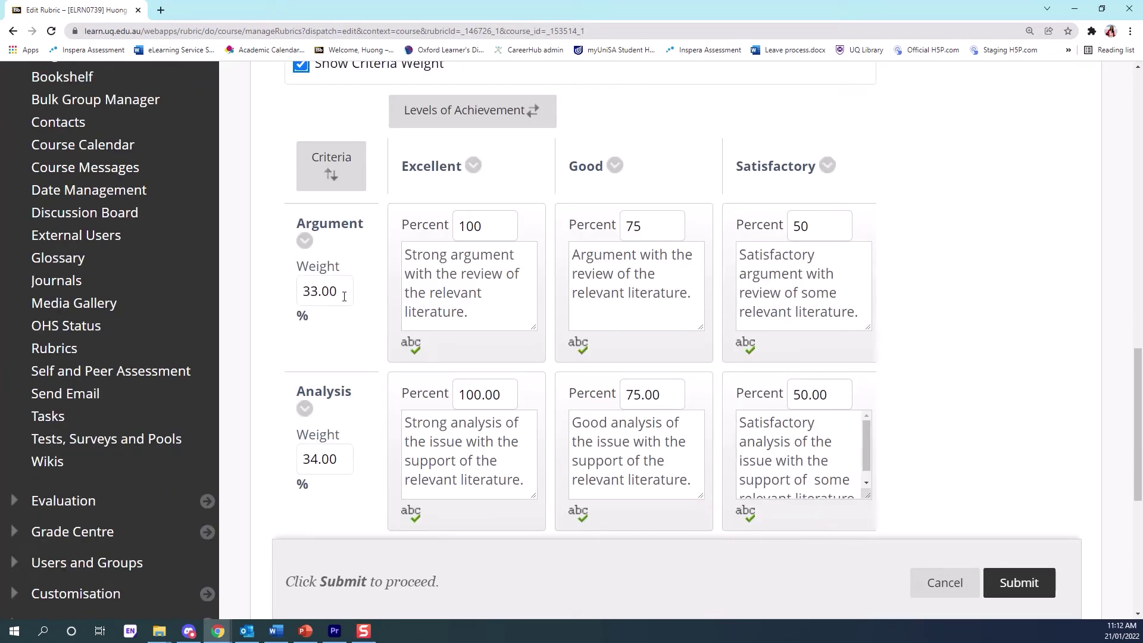
{"action": "left_click_drag", "start_coordinate": [344, 296], "coordinate": [288, 298]}
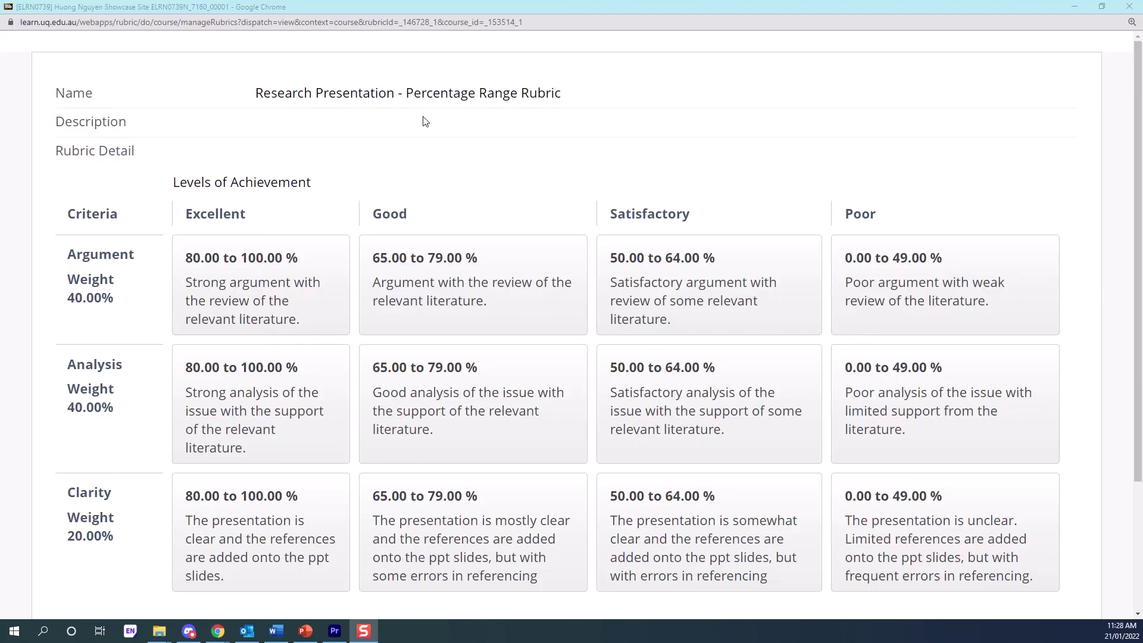
Examine the weights and percentage ranges of each criterion in the Research Presentation - Percentage Range Rubric.
{"action": "left_click", "coordinate": [424, 120]}
{"action": "left_click", "coordinate": [98, 292]}
{"action": "left_click", "coordinate": [428, 303]}
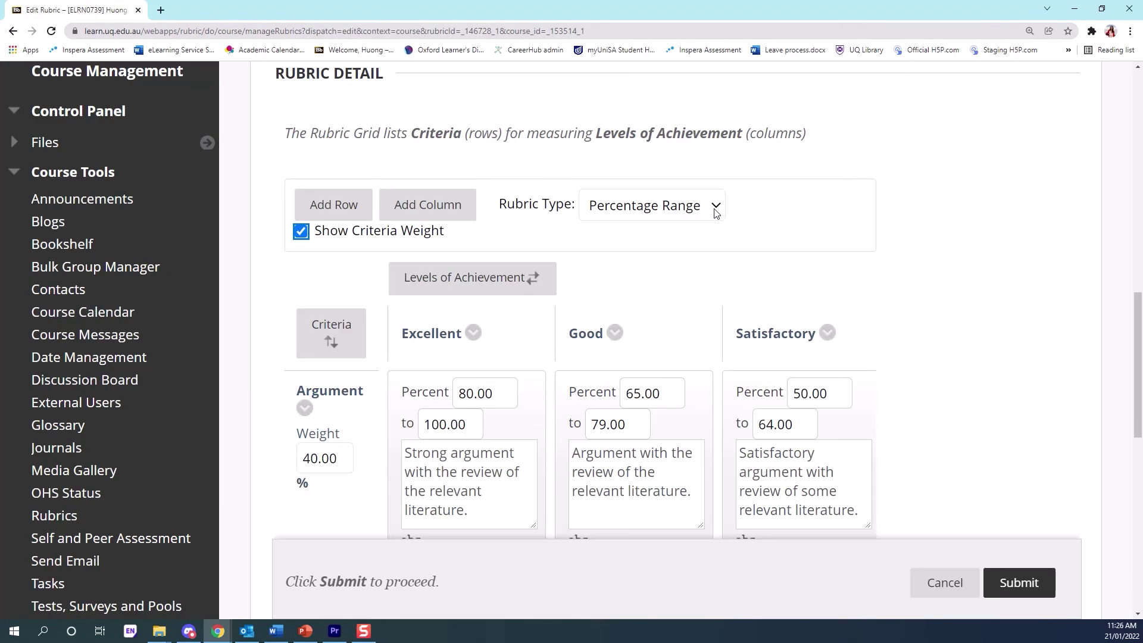
Check the Percentage Range rubric type and turn Show Criteria Weight off and back on.
{"action": "left_click", "coordinate": [716, 213]}
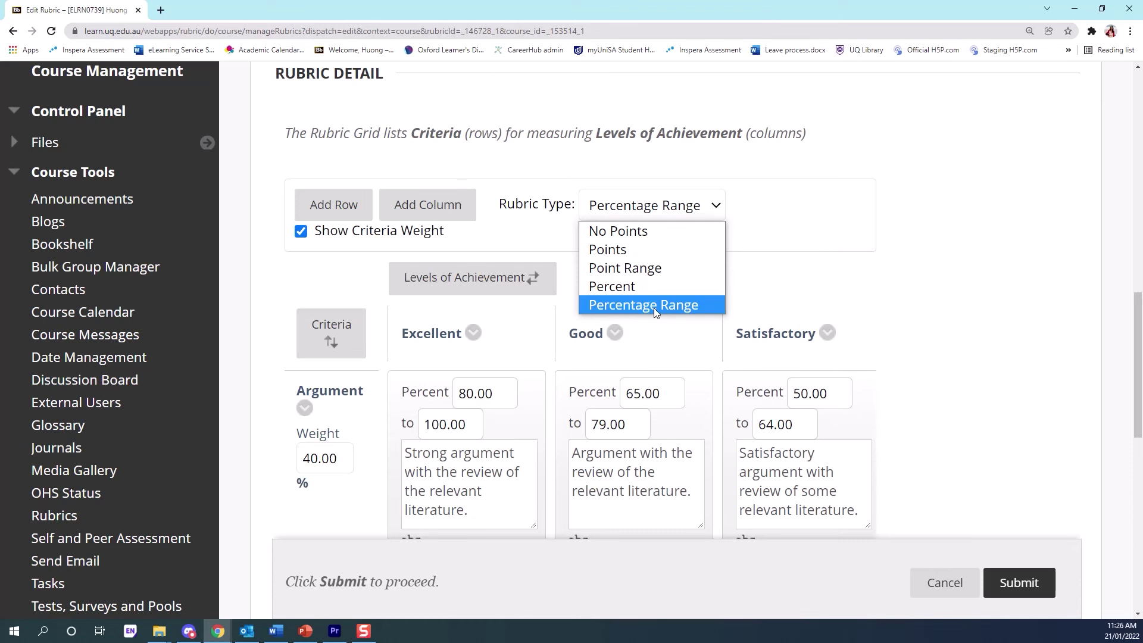
{"action": "left_click", "coordinate": [301, 232]}
{"action": "left_click", "coordinate": [300, 232]}
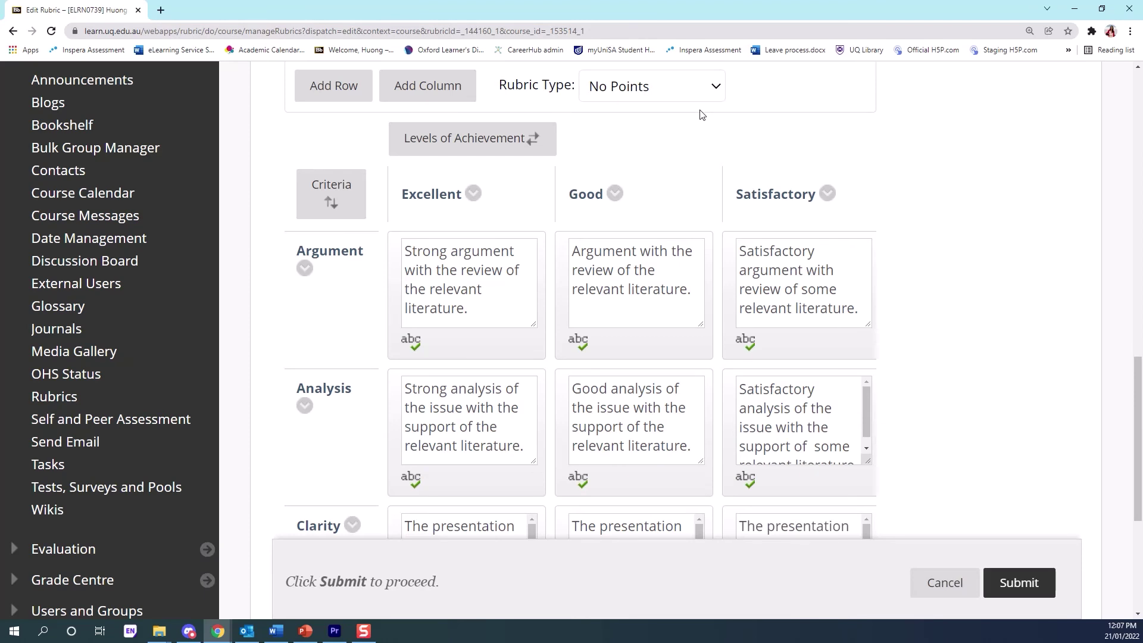
Look at the No Points option among the available types for the rubric with only criterion descriptions.
{"action": "left_click", "coordinate": [714, 76]}
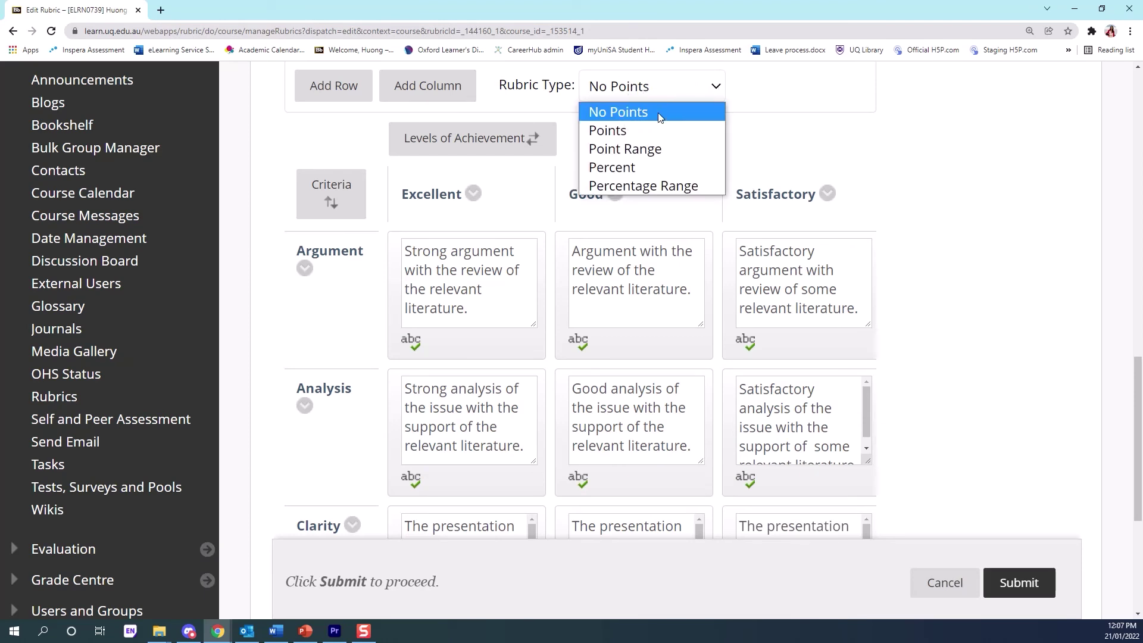
{"action": "left_click", "coordinate": [728, 141]}
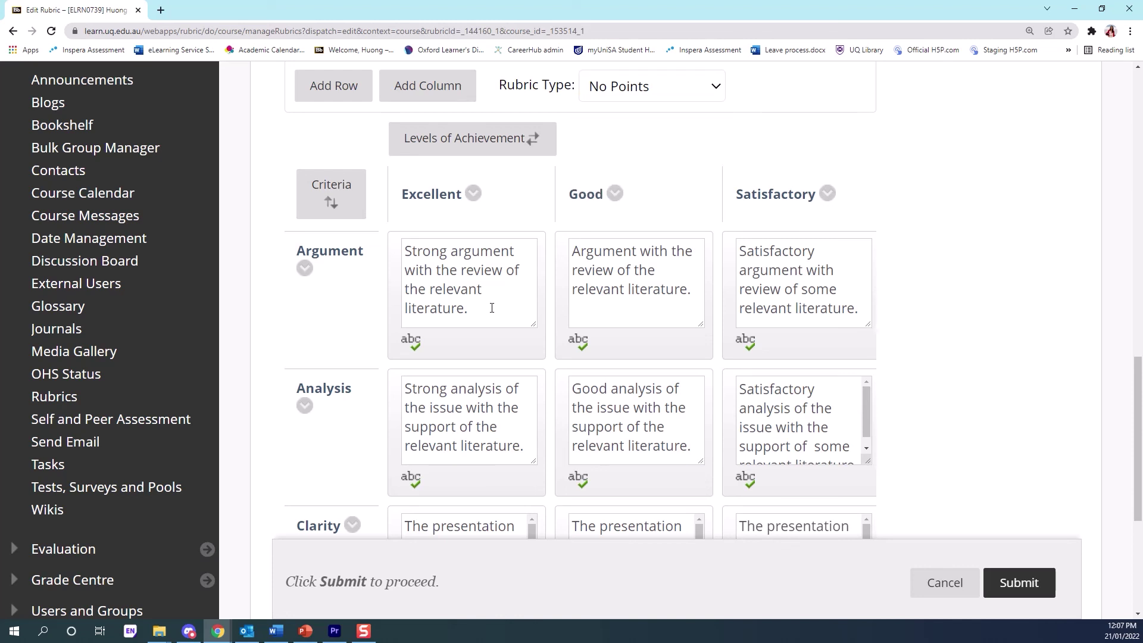